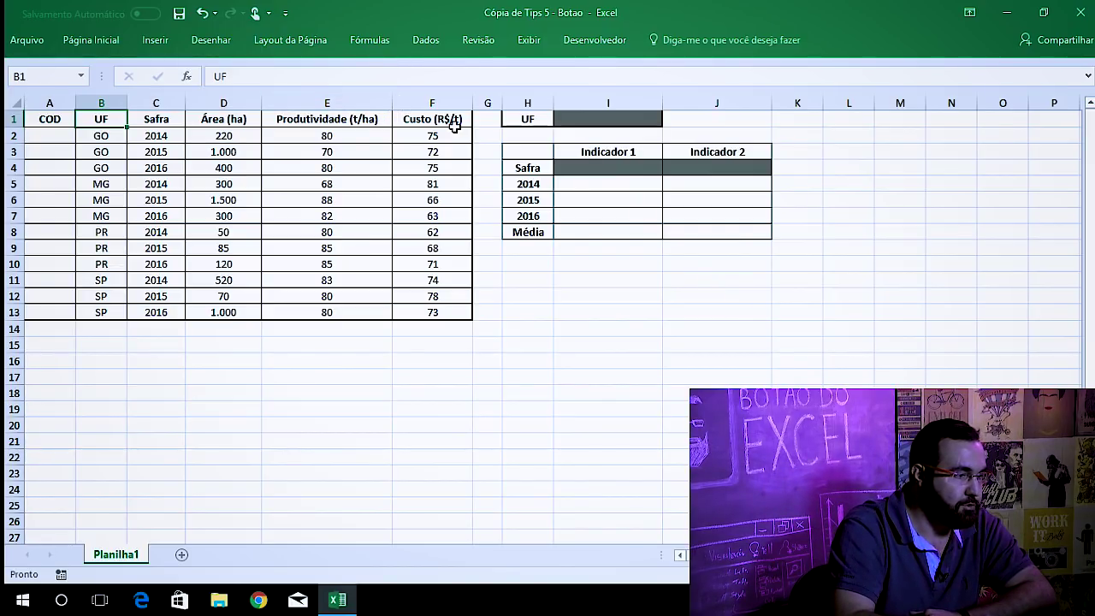
- Set the UF selector in I1 to MG
mouse_move(526, 122)
left_mouse_down()
mouse_move(623, 128)
mouse_move(741, 232)
left_mouse_up()
left_click(624, 118)
left_click(669, 119)
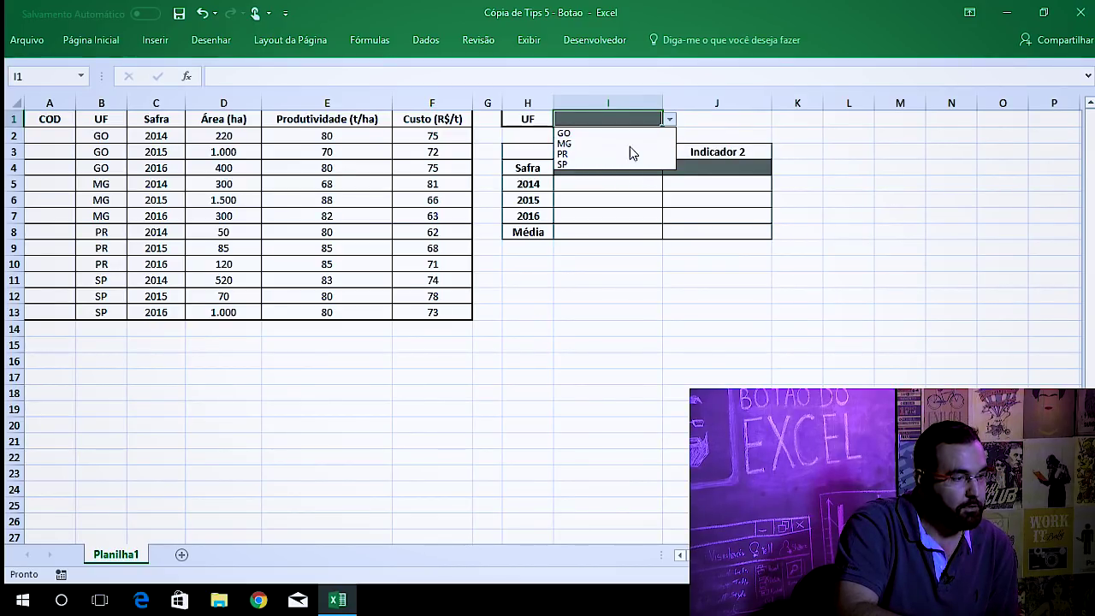
left_click(564, 144)
- Choose Área (ha) as Indicador 1 and Produtividade (t/ha) as Indicador 2
left_click(607, 167)
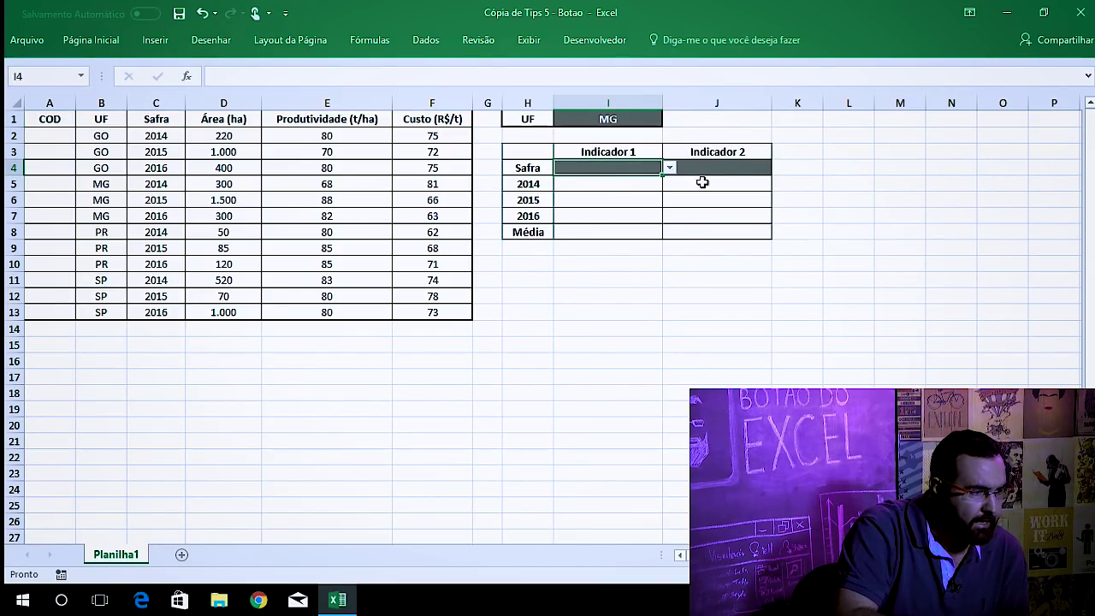
left_click(670, 167)
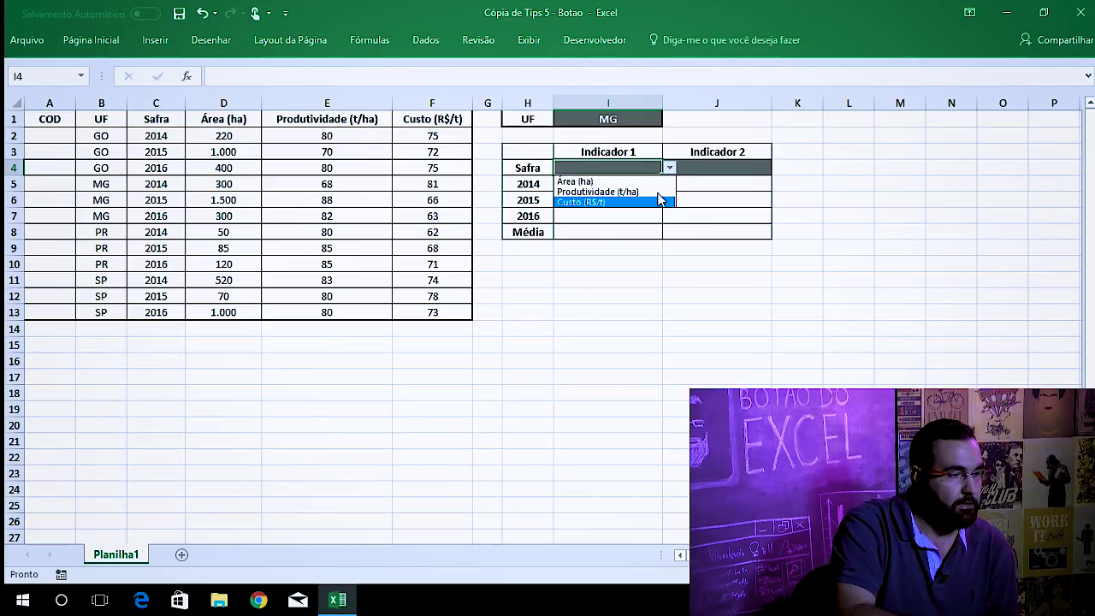
left_click(669, 168)
left_click(669, 167)
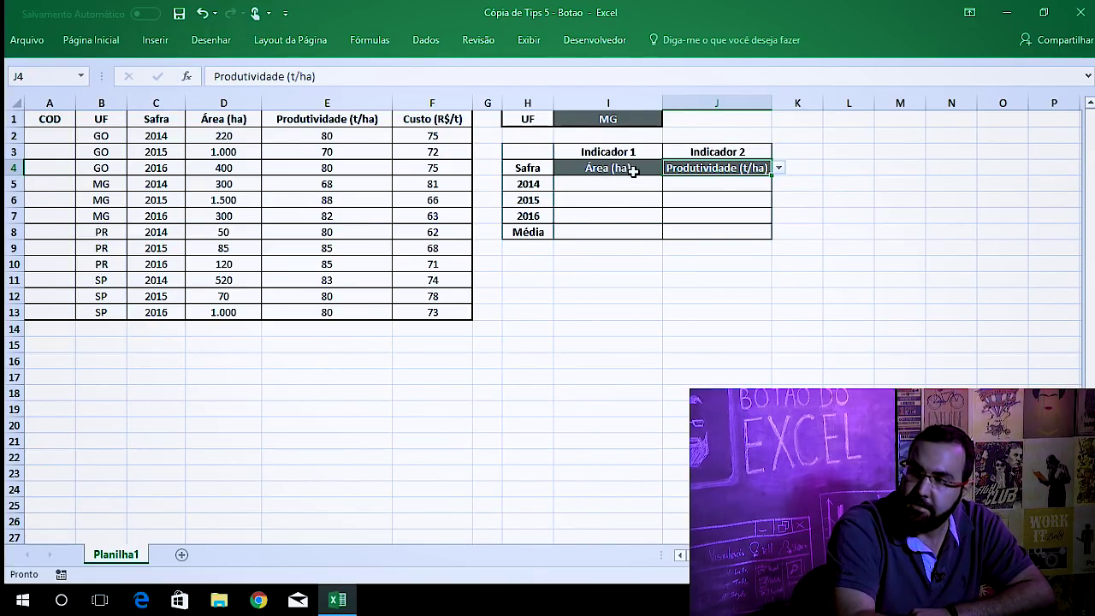
left_click(593, 184)
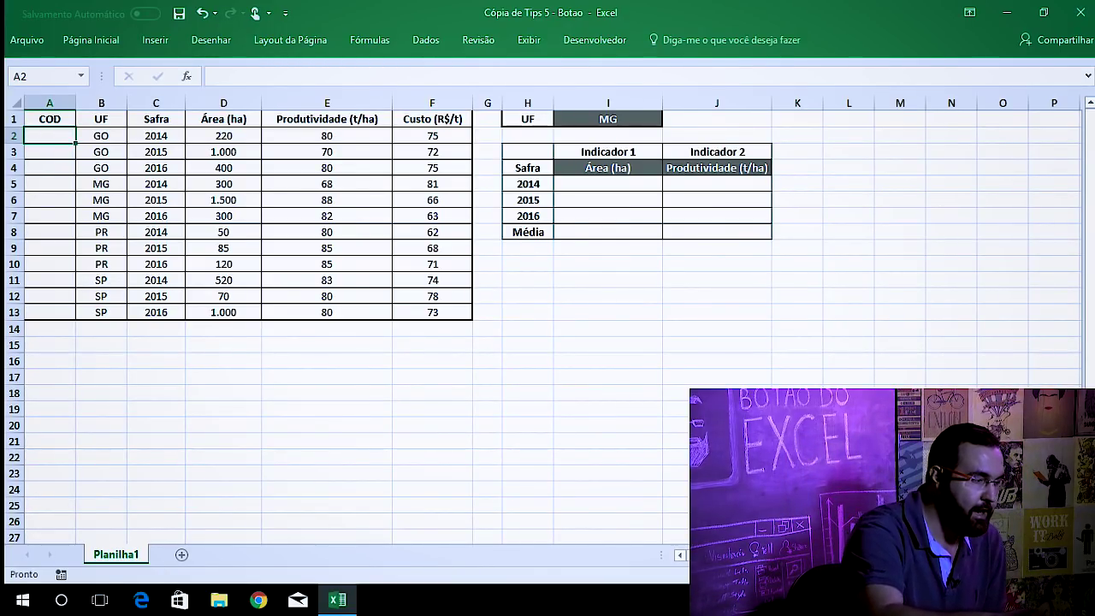
- Enter =B2&C2 in A2 and fill it down to A13, producing codes GO2014 through SP2016
type("=")
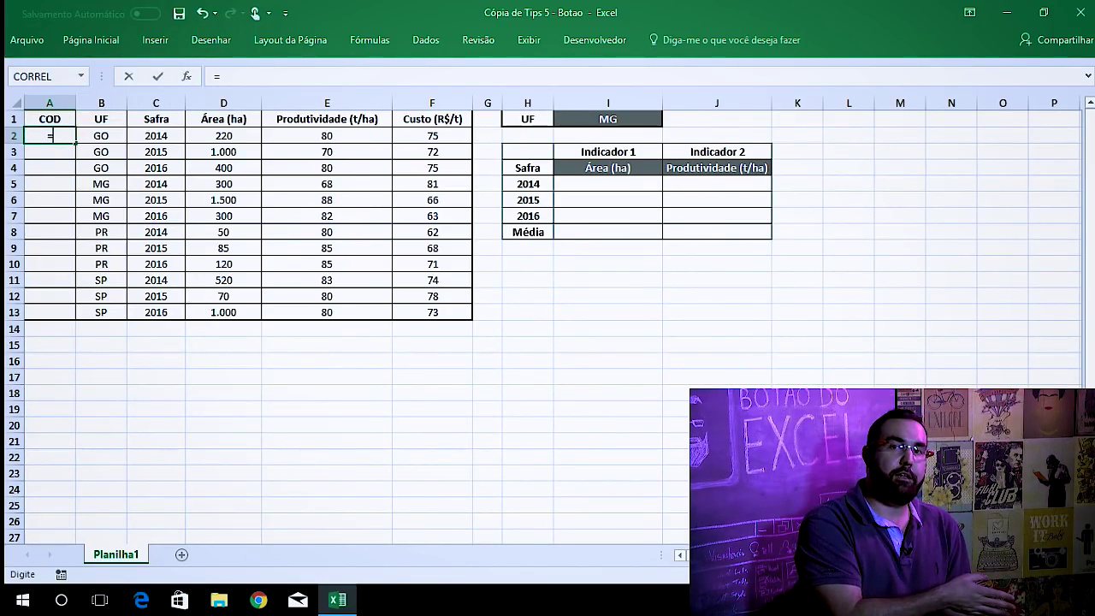
left_click(101, 135)
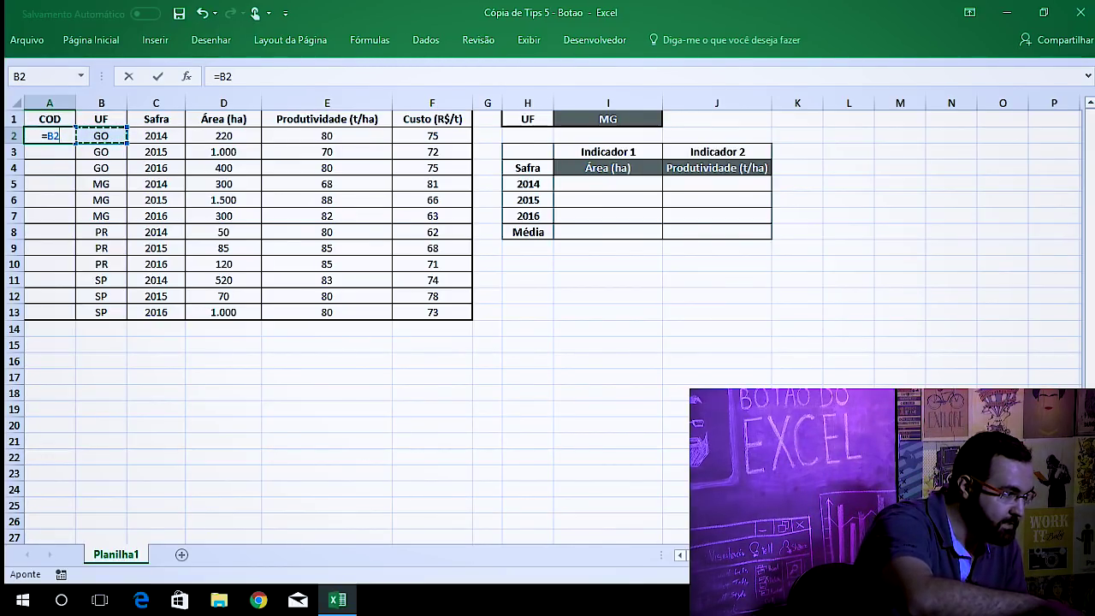
type("&")
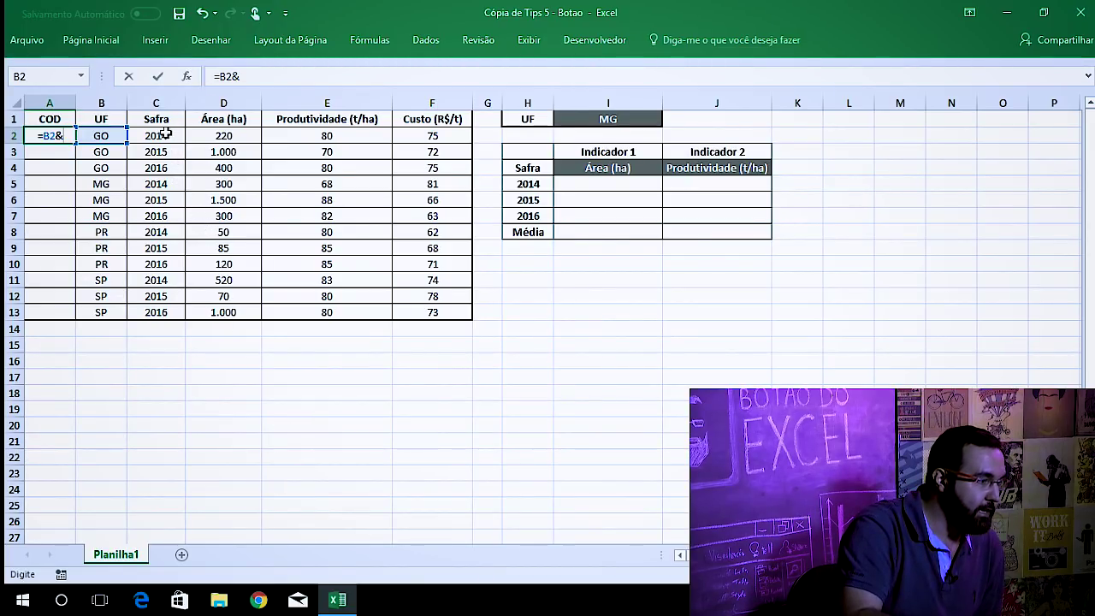
left_click(165, 134)
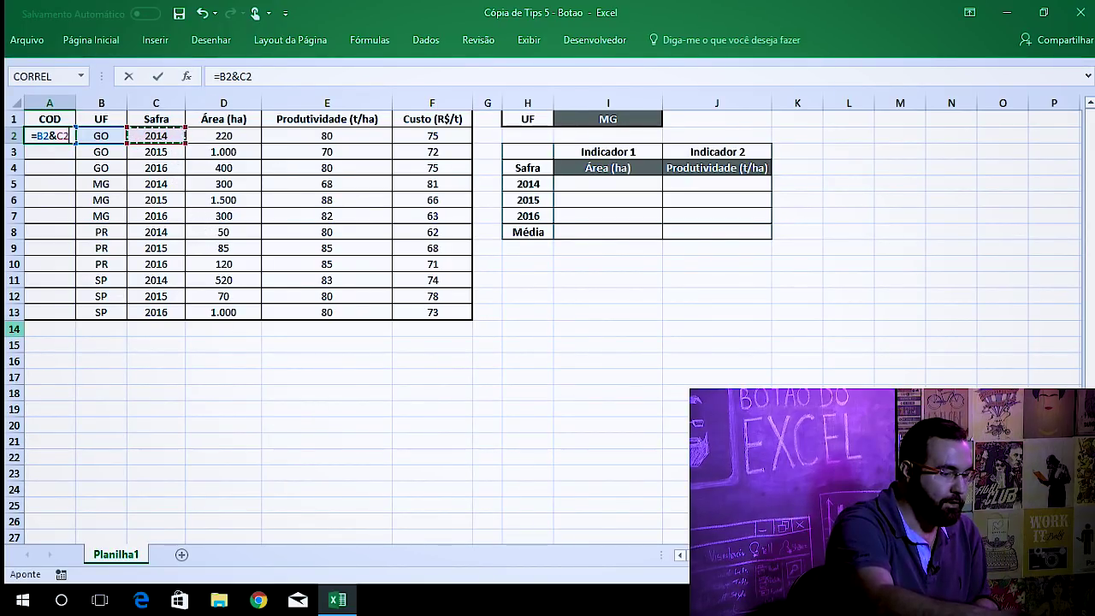
key("ctrl+Return")
double_click(76, 142)
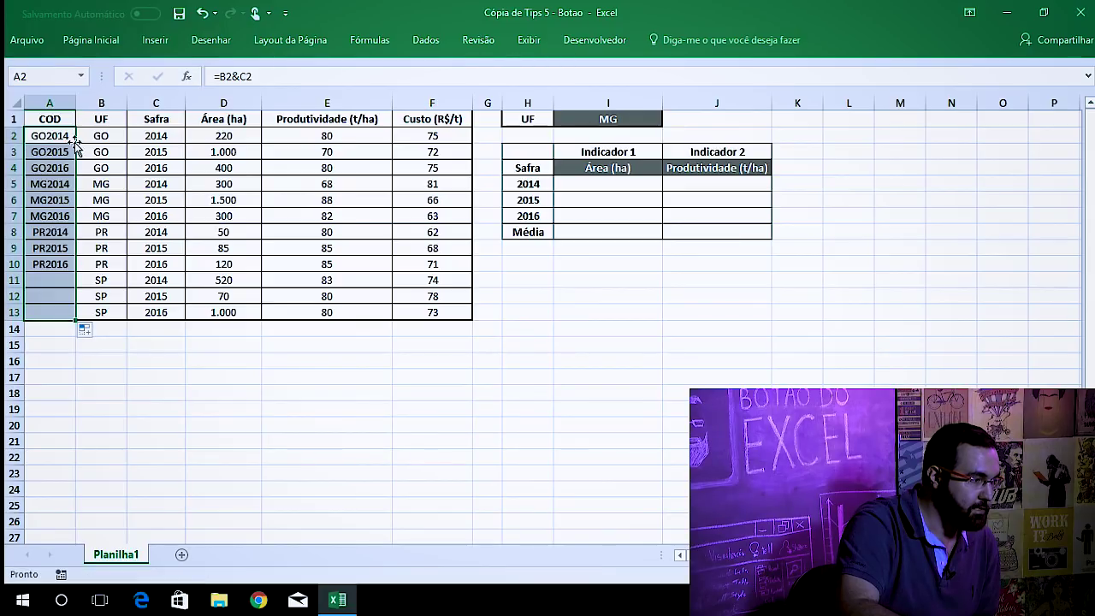
left_click(81, 311)
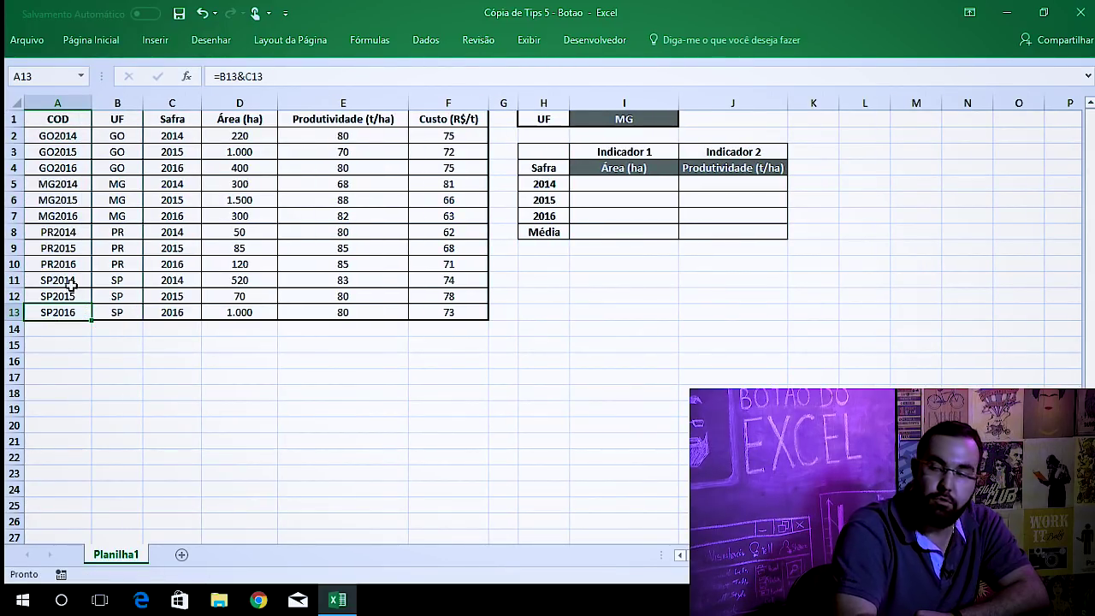
left_click(623, 183)
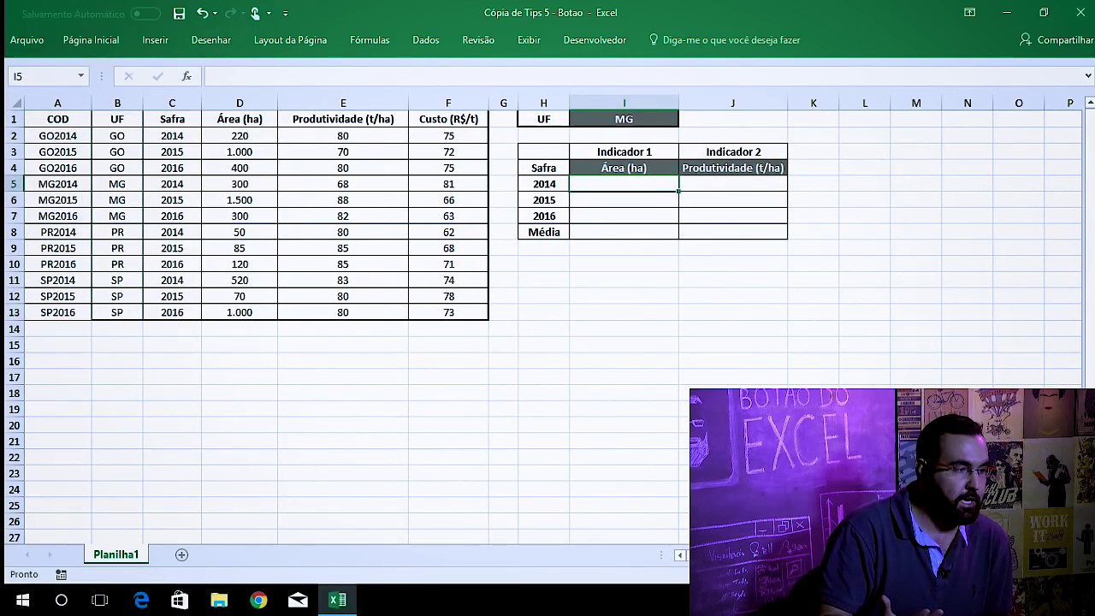
- In I5, build the lookup key =$I$1&$H5 joining the locked UF with the year
type("=")
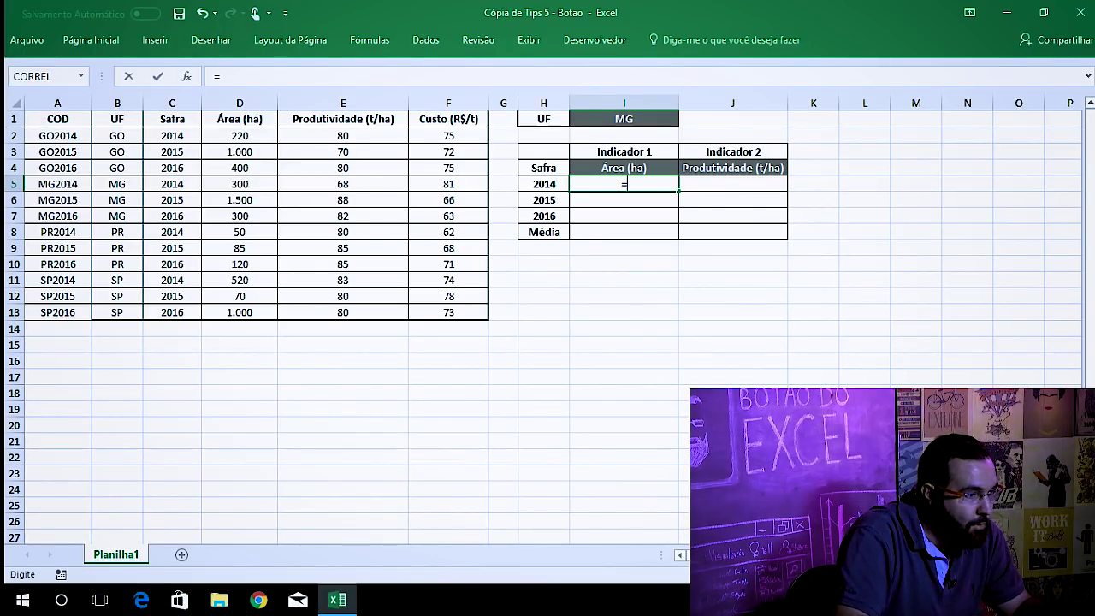
left_click(623, 119)
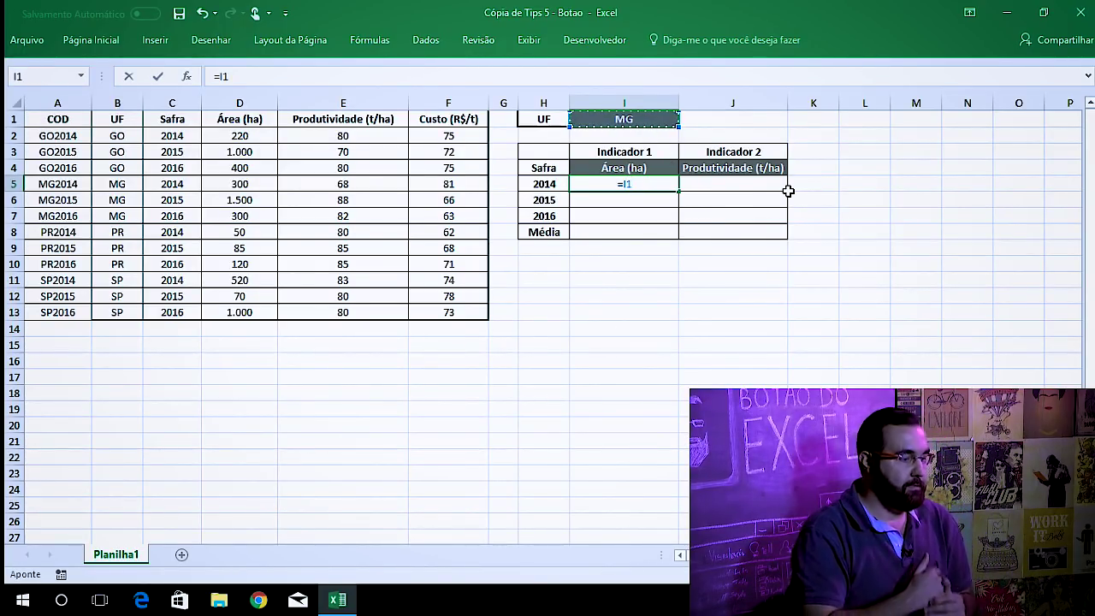
key("F4")
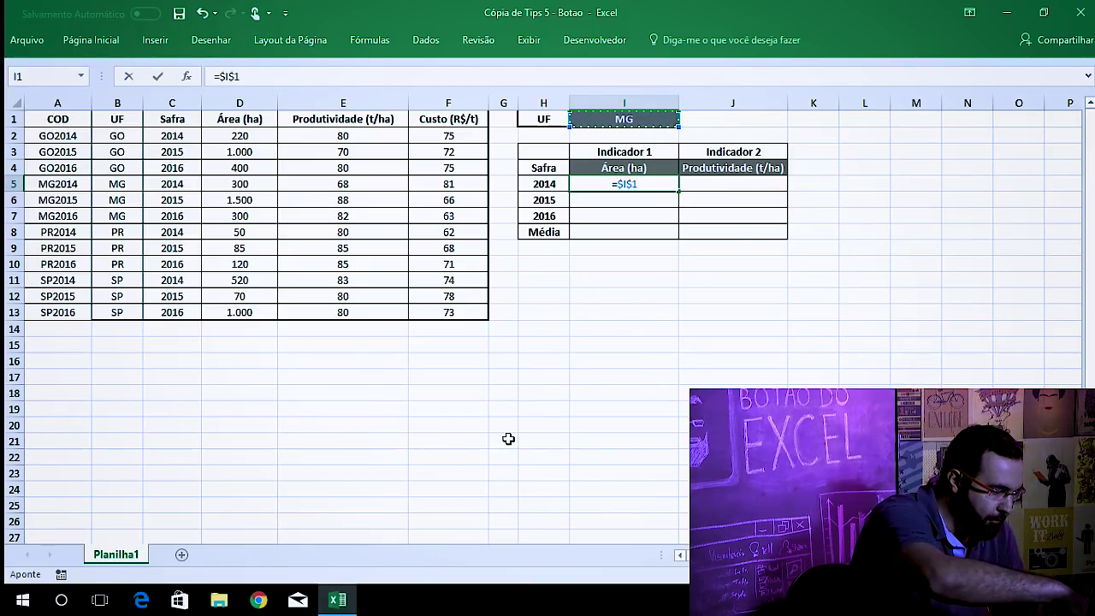
type("&")
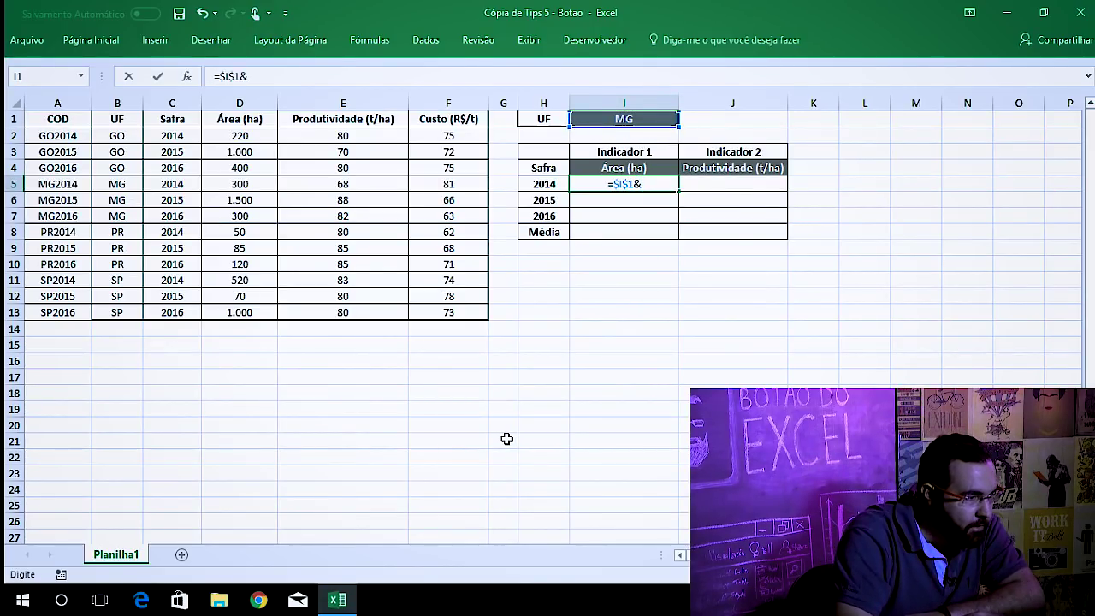
left_click(545, 184)
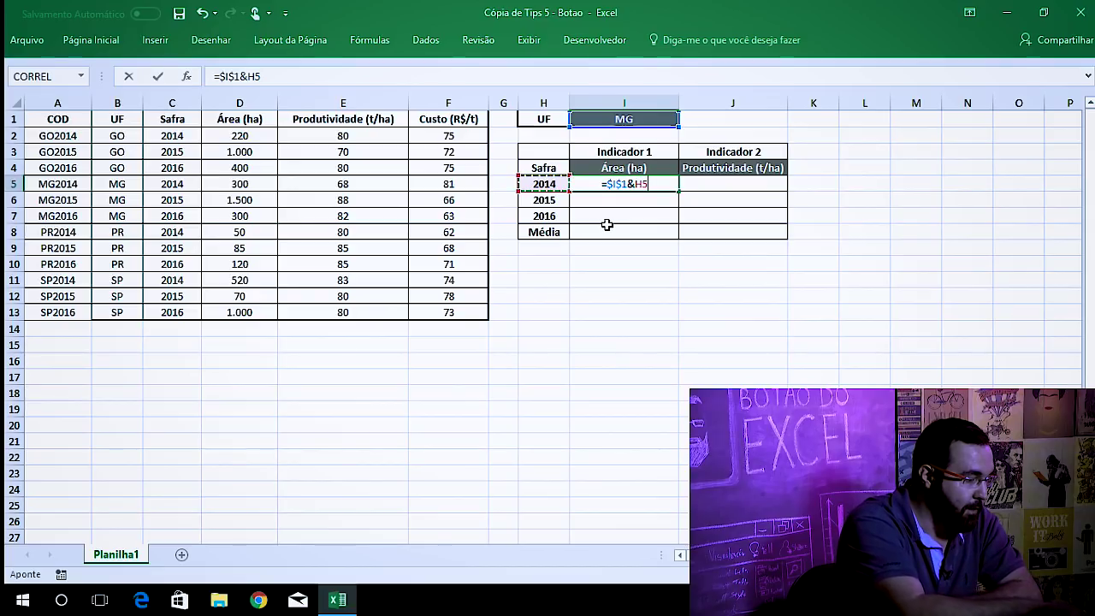
key("F4")
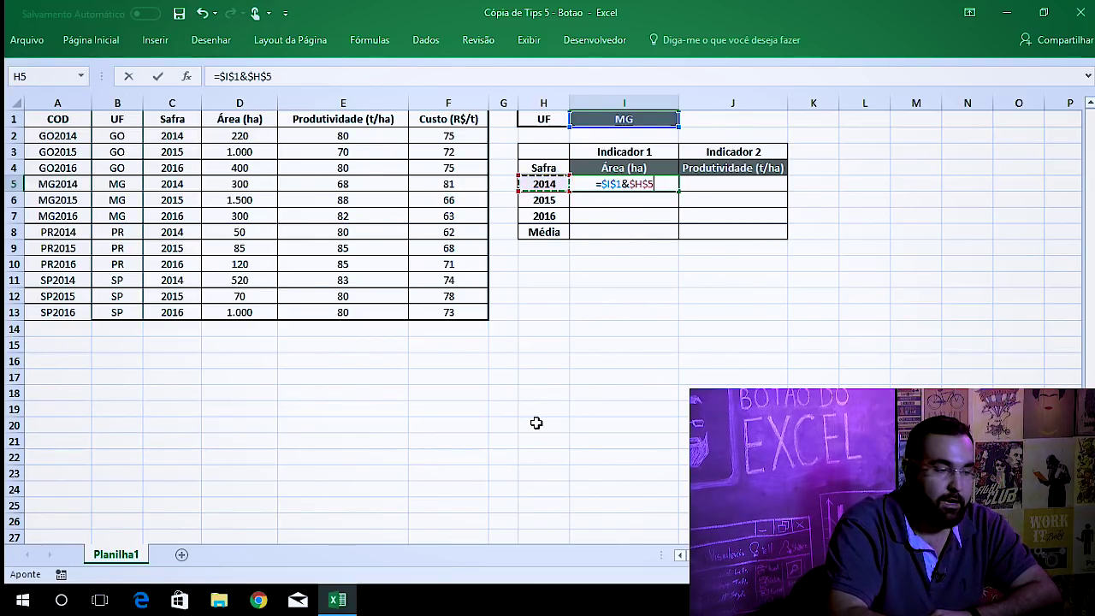
key("F4")
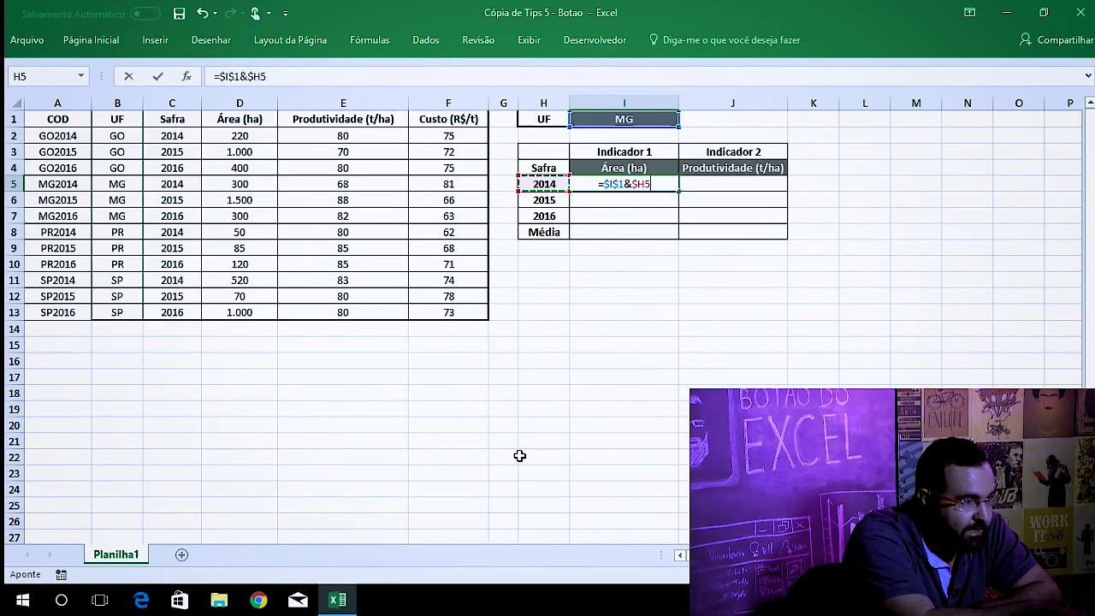
- Wrap that key inside a PROCV function
key("F2")
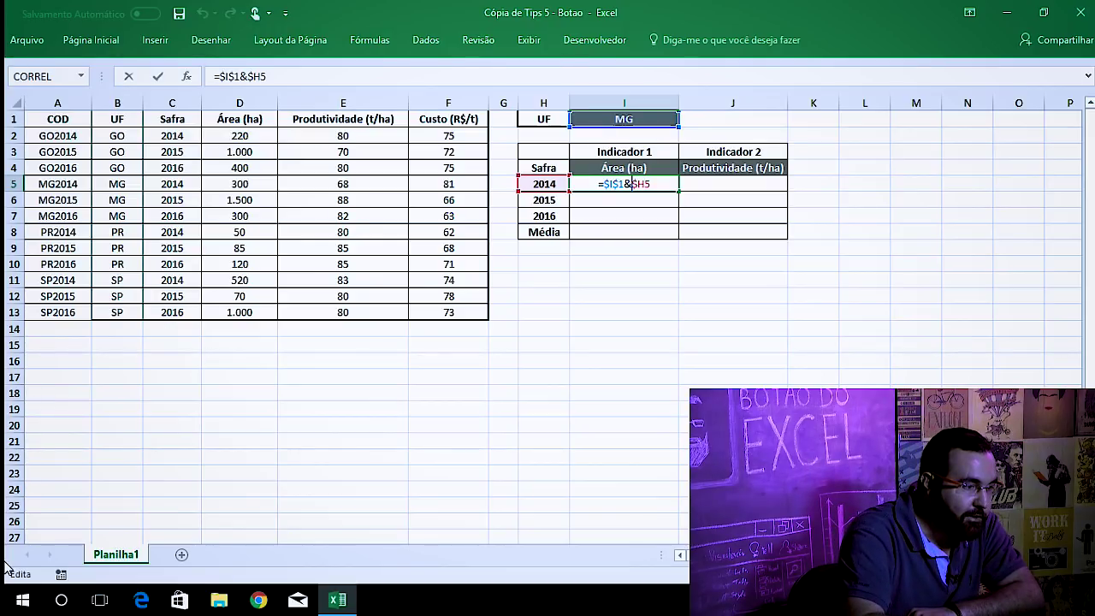
key("Left")
key("Left")
key("Left")
type("procv")
key("Tab")
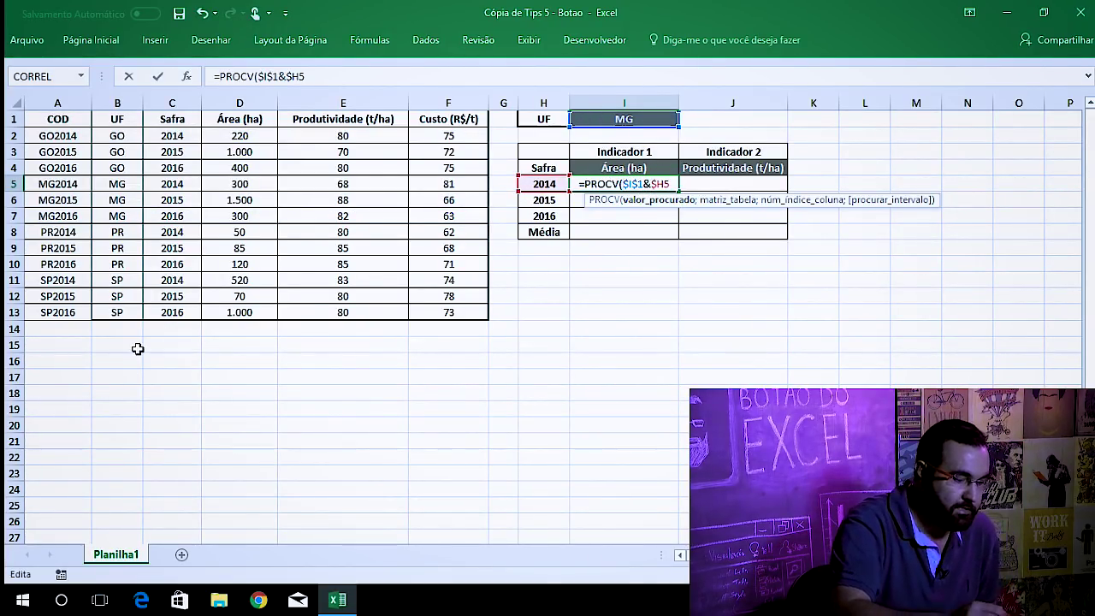
- Add the locked table range $A$1:$F$13 to the PROCV and start a CORRESP column index
key("End")
type(";")
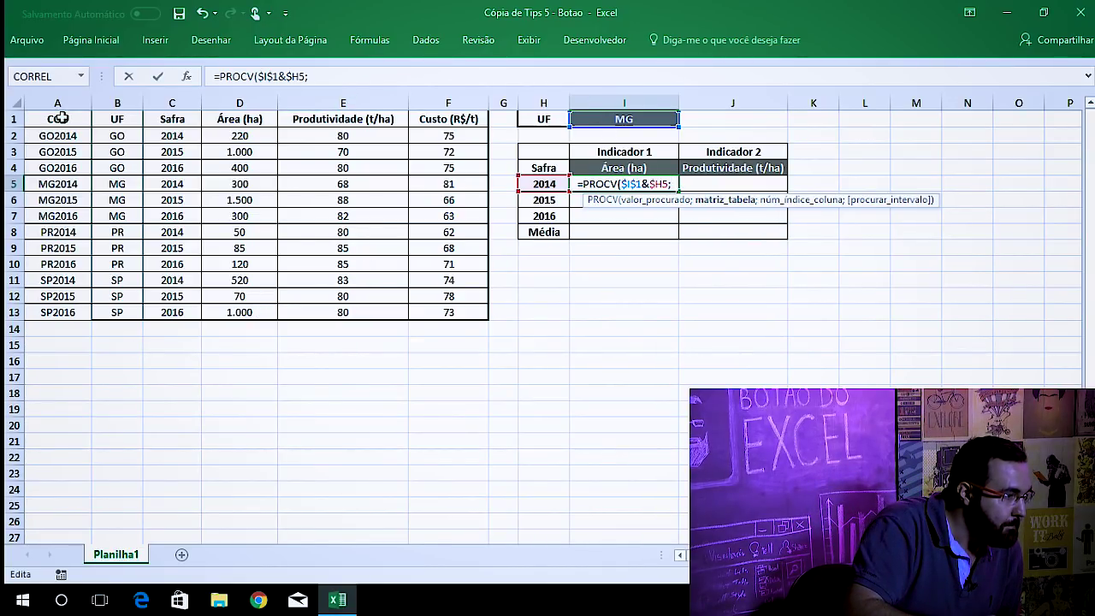
mouse_move(57, 119)
left_mouse_down()
mouse_move(333, 280)
mouse_move(467, 312)
left_mouse_up()
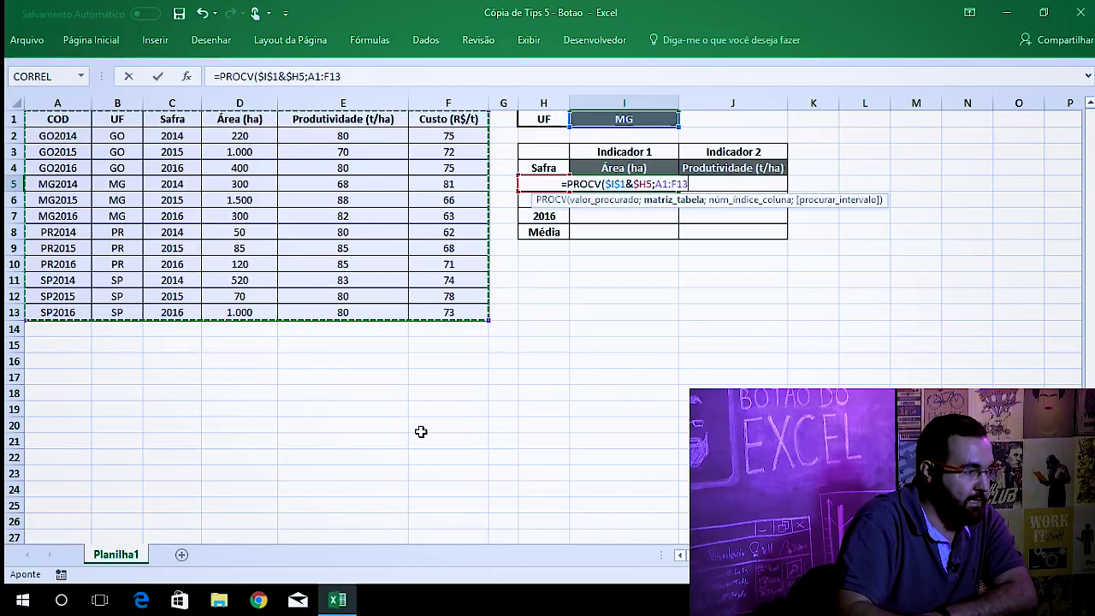
key("F4")
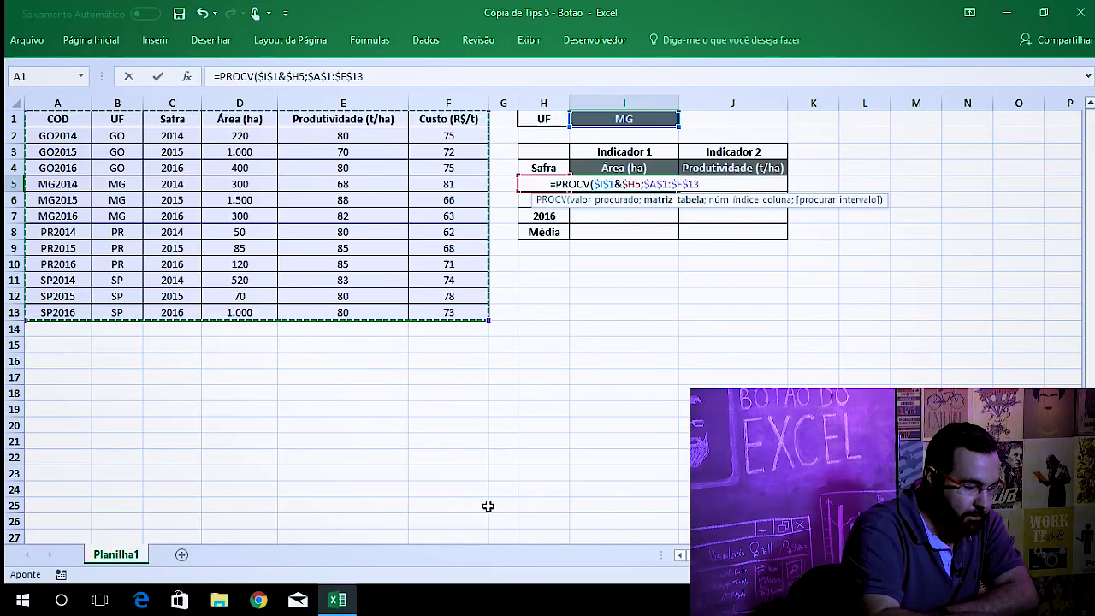
type(";")
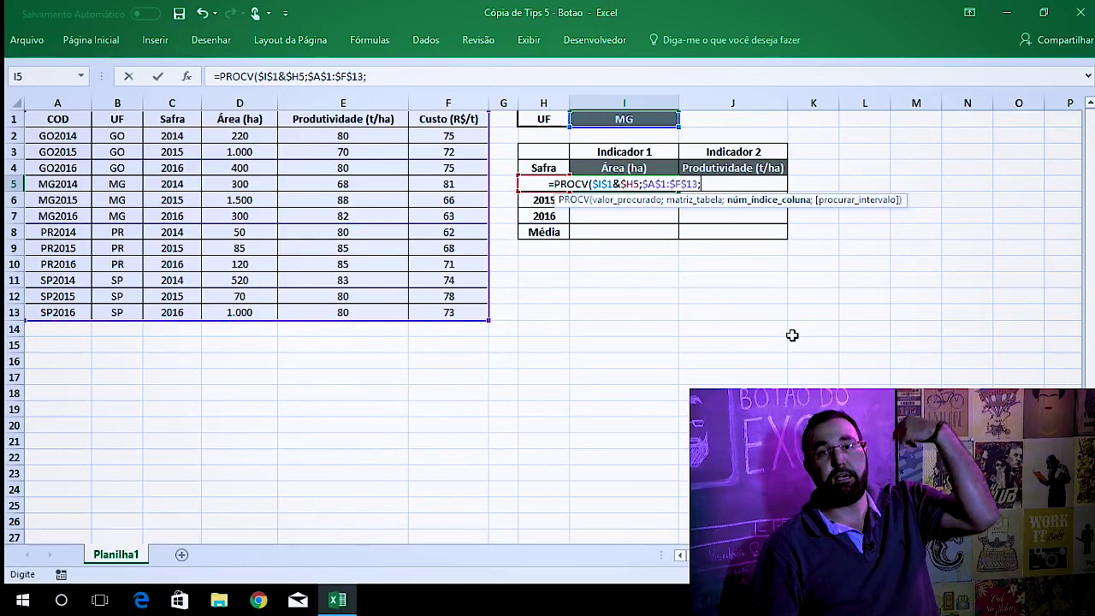
type("c")
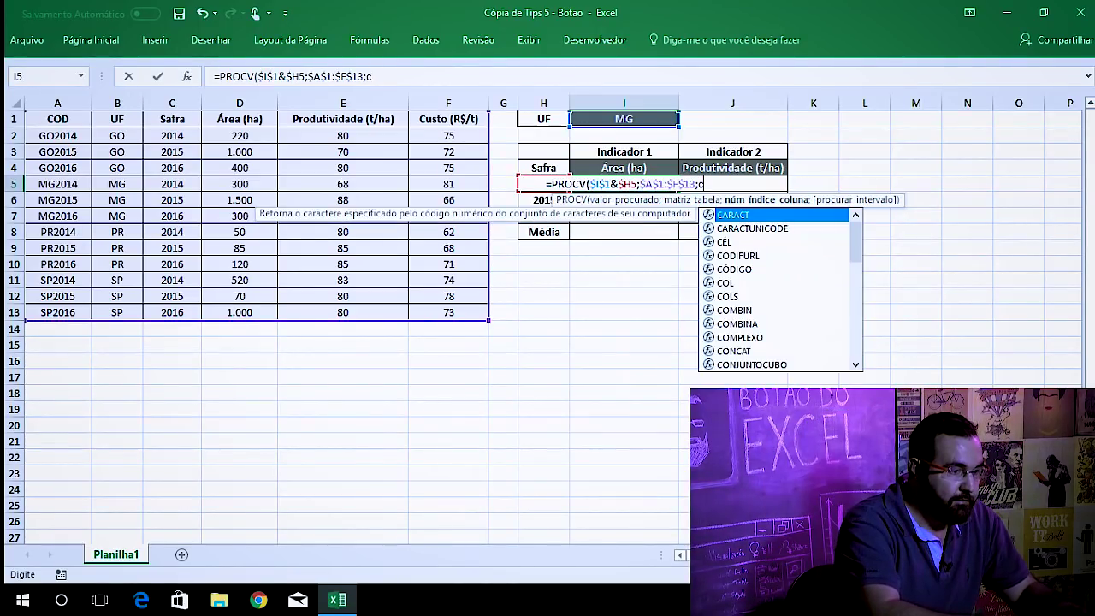
type("orres")
key("Tab")
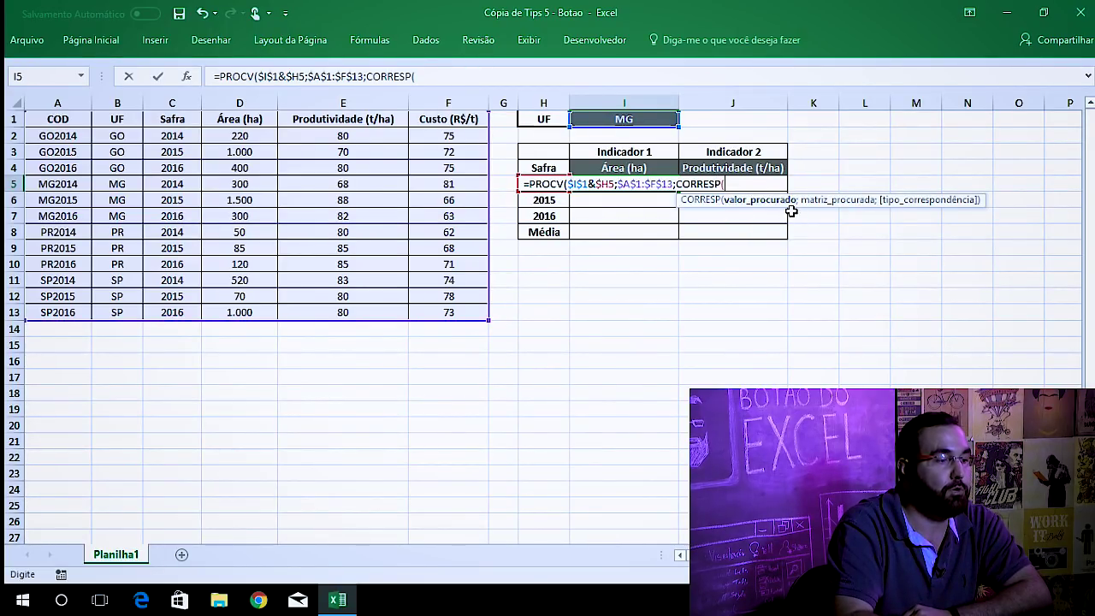
- Complete the column index as CORRESP(I$4;$A$1:$F$1;0)
left_click(650, 168)
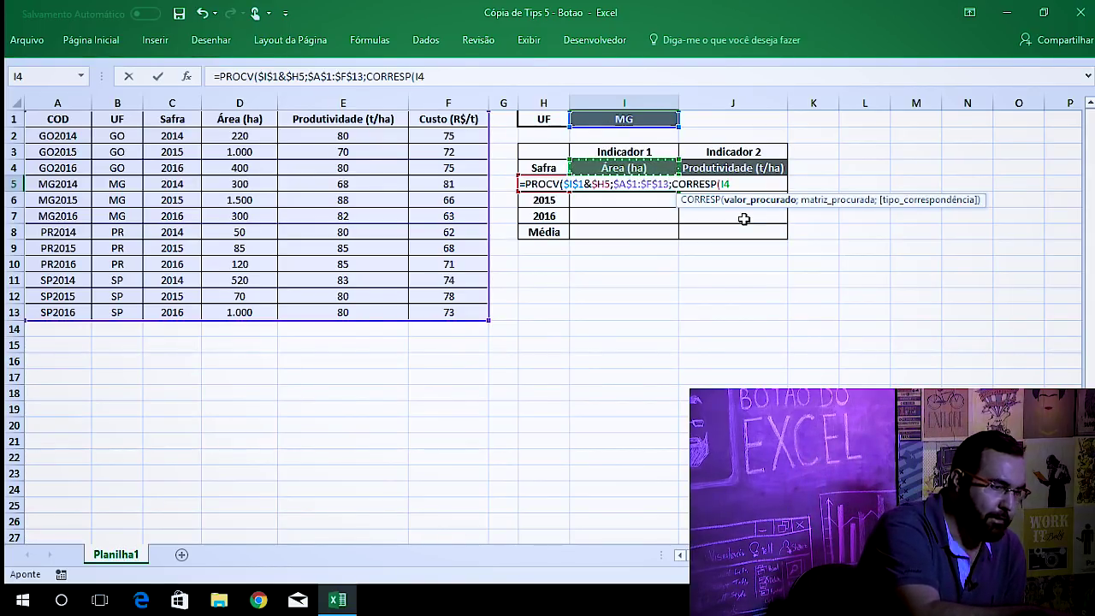
key("F4")
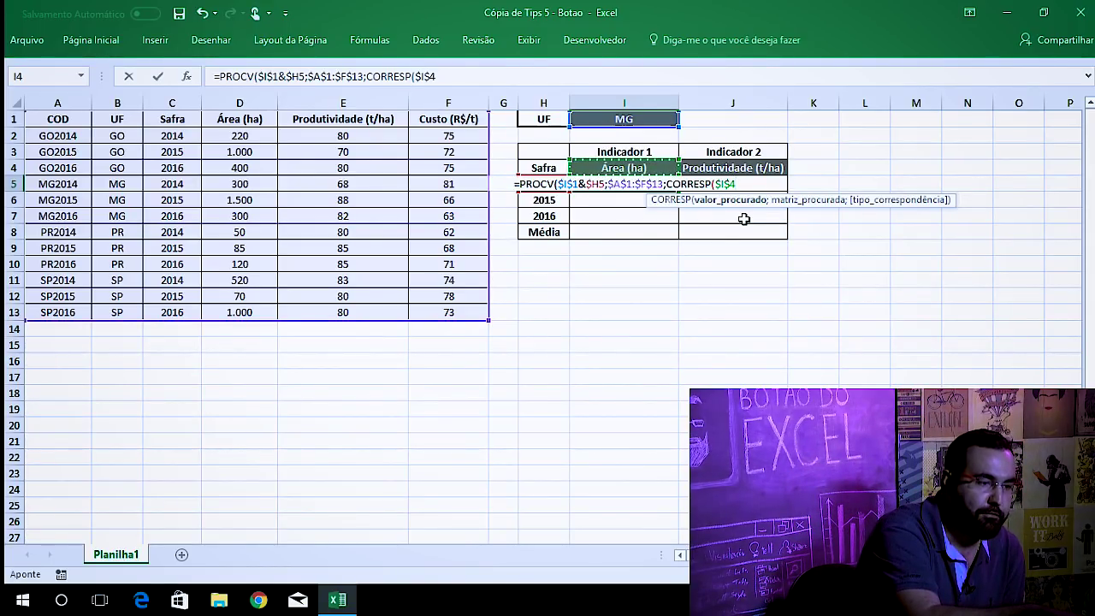
key("F4")
type(";")
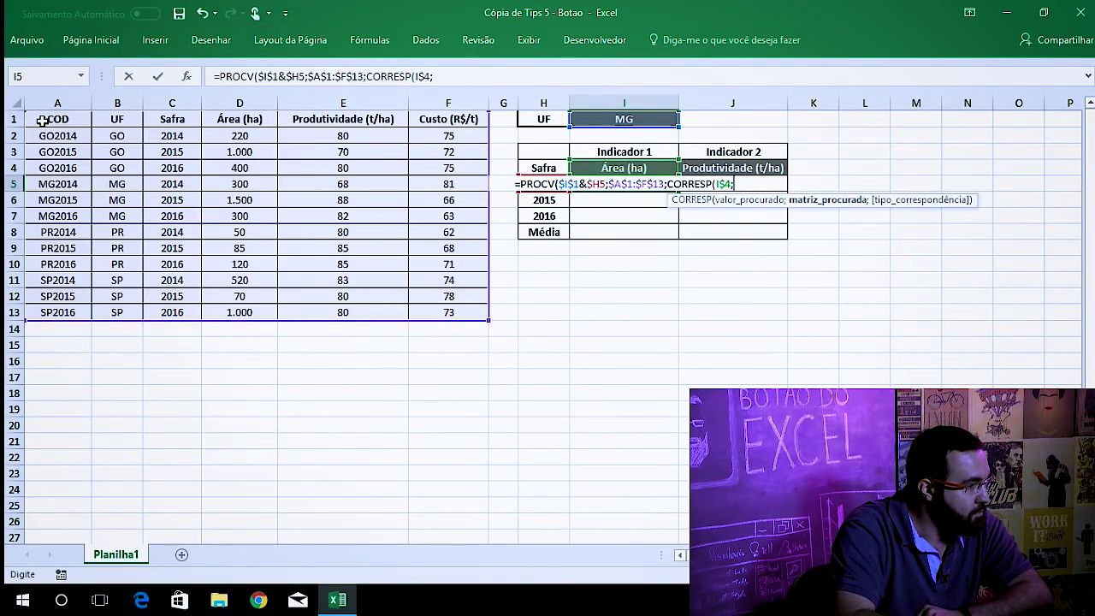
left_click_drag(42, 120, 477, 119)
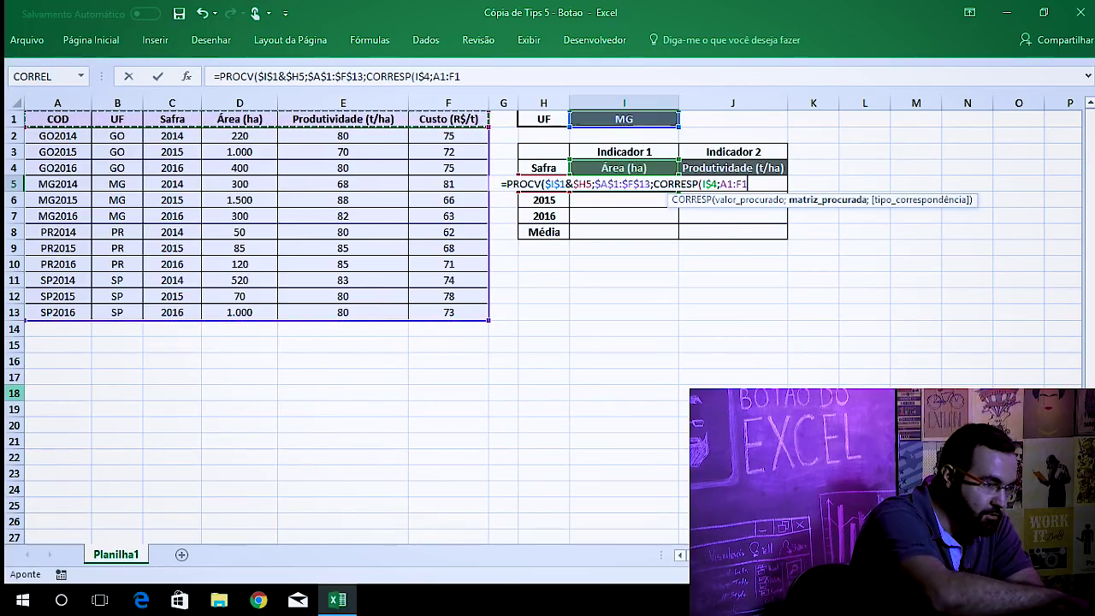
key("F4")
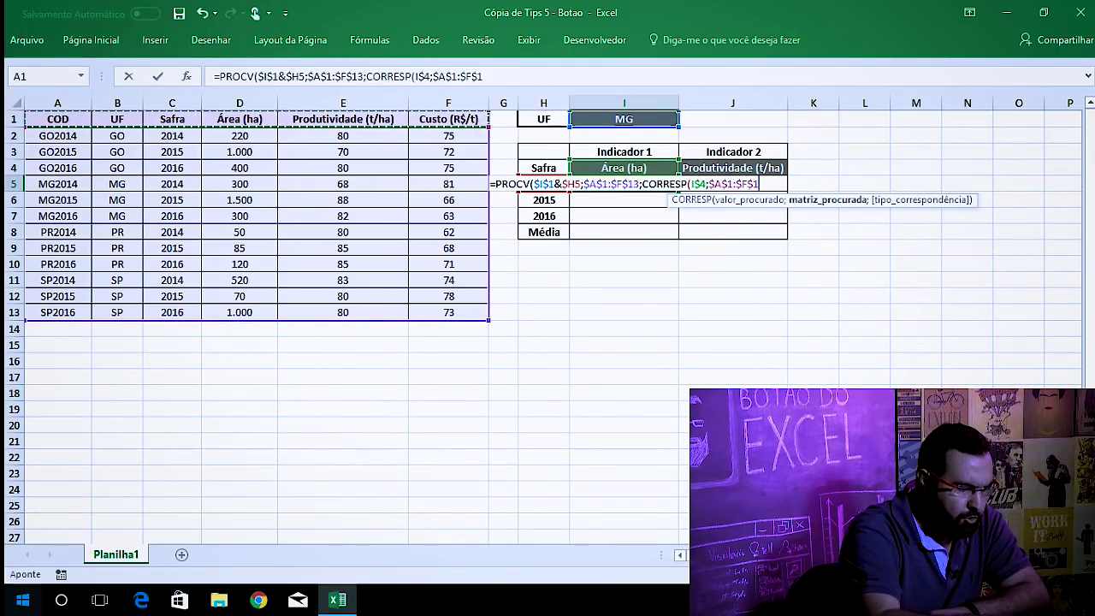
type(";")
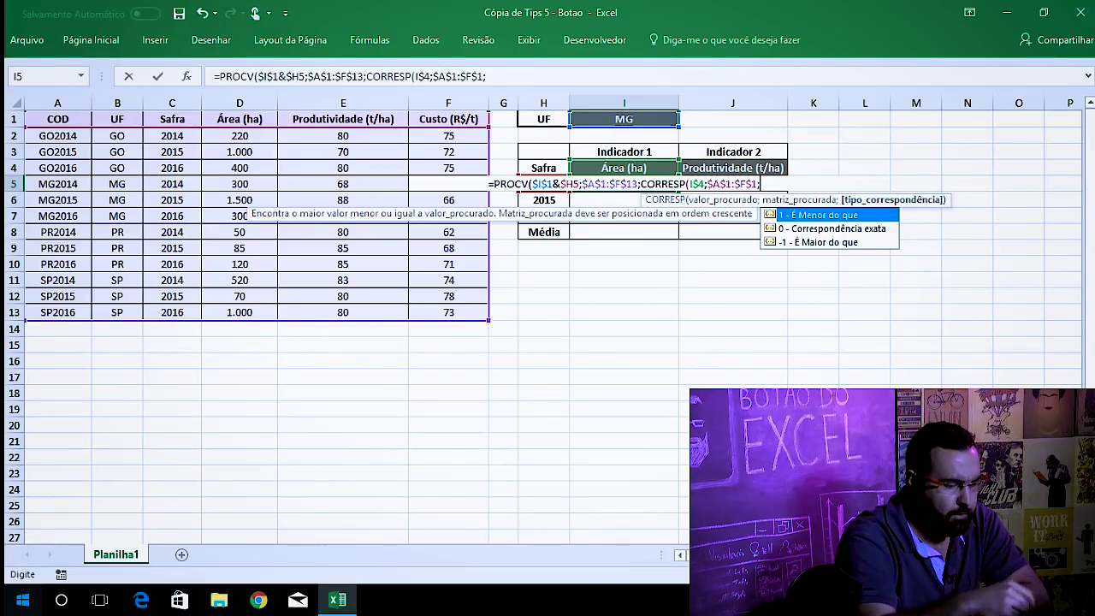
type("0)")
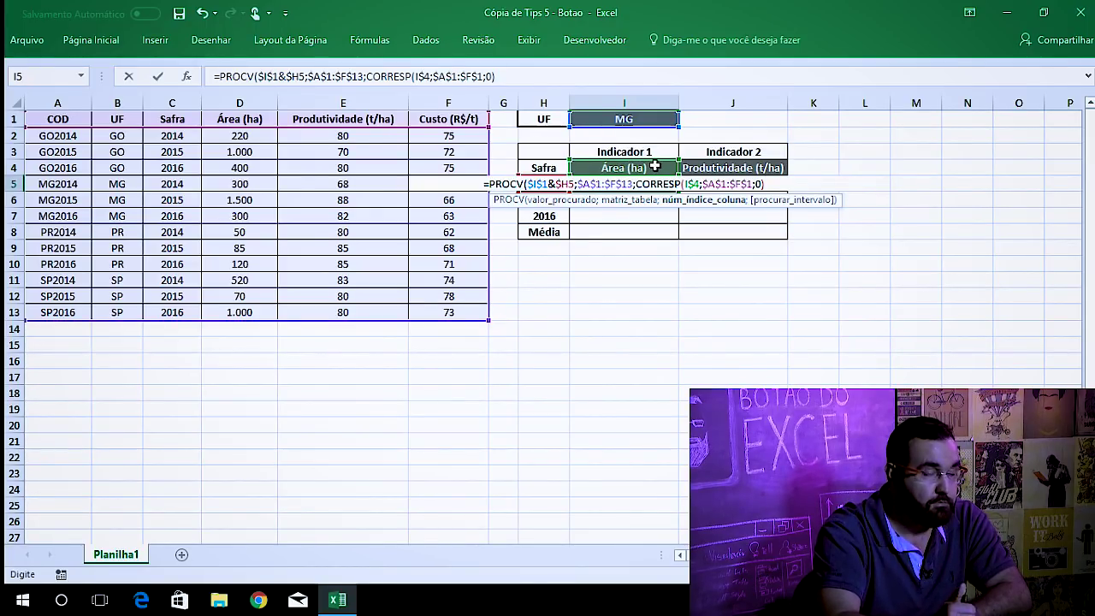
- Finish the PROCV with FALSO for an exact match and close the parenthesis
type(";")
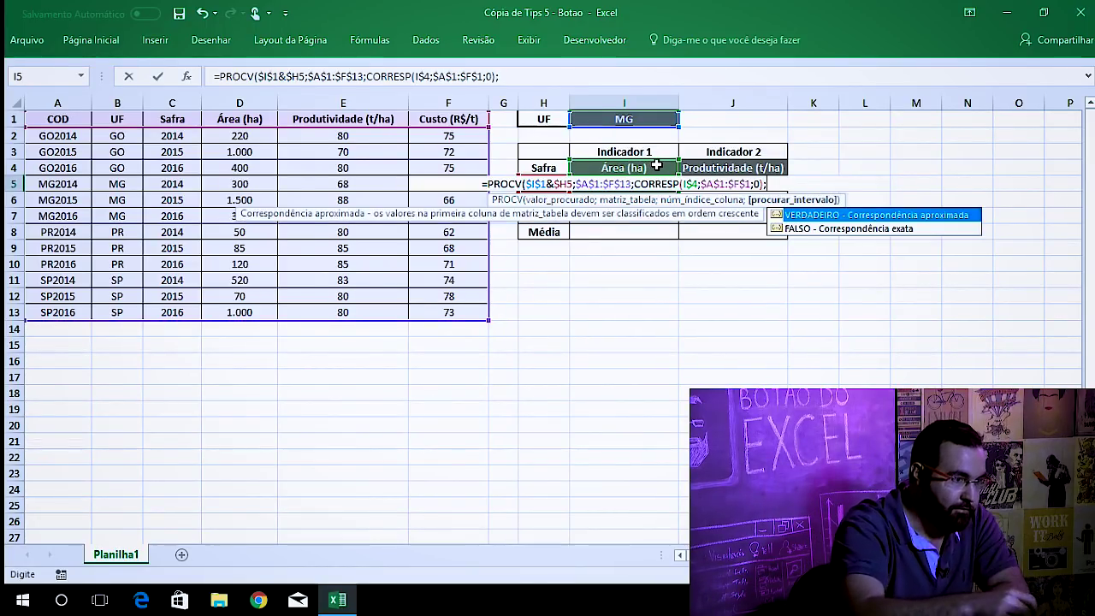
key("Down")
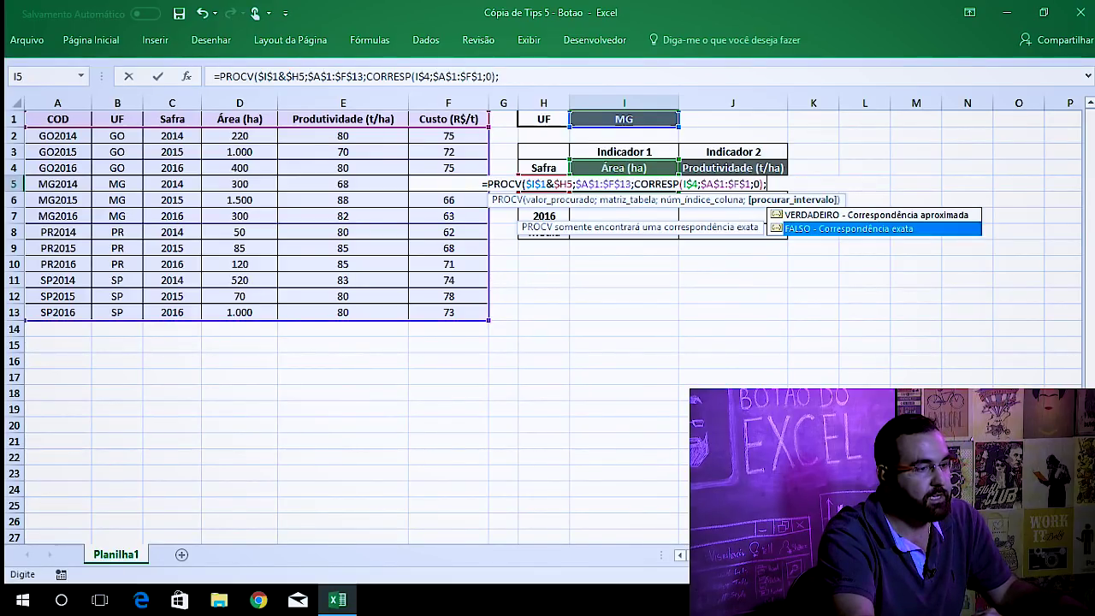
key("Tab")
type(")")
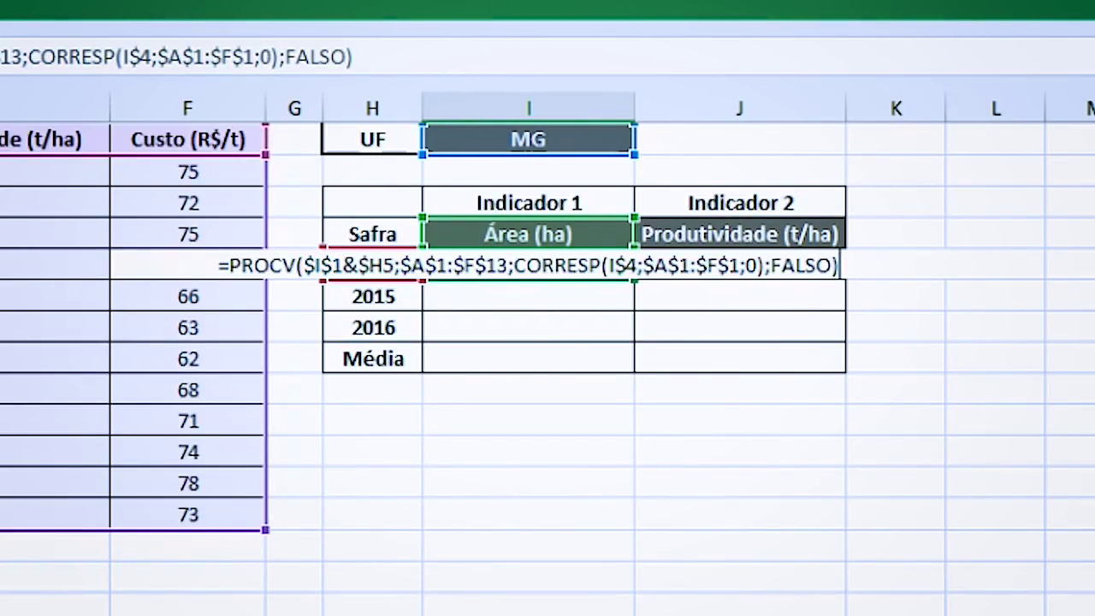
- Confirm the I5 lookup and copy it across to J5 and down through row 7
key("Return")
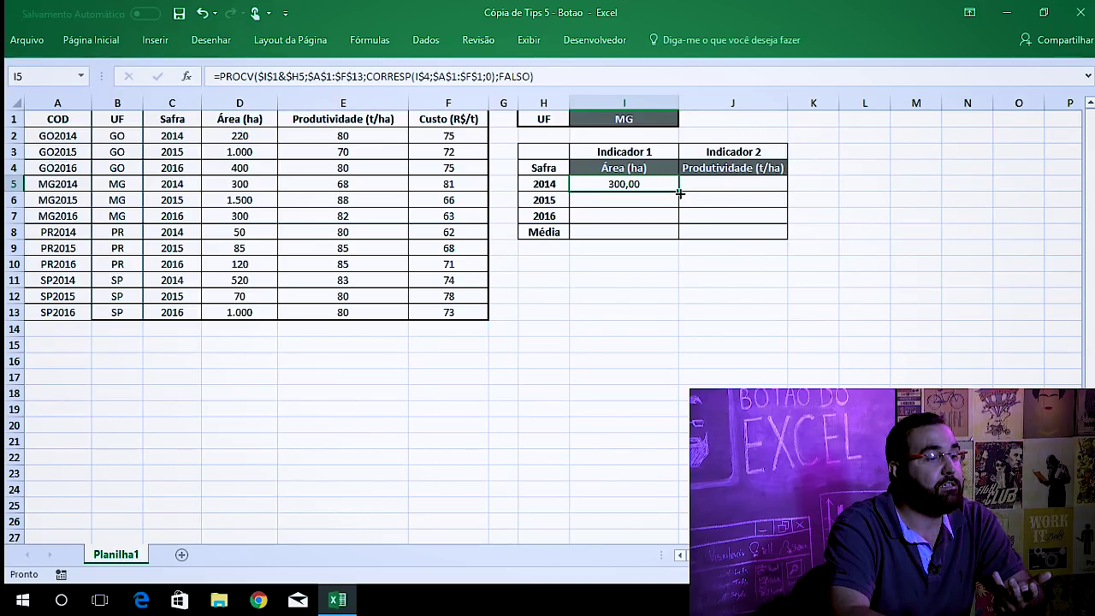
mouse_move(680, 194)
left_mouse_down()
mouse_move(785, 195)
mouse_move(787, 219)
left_mouse_up()
left_click(652, 119)
- Switch the UF to SP and add =MÉDIA averages of the three years in the Média row
left_click(685, 119)
left_click(662, 168)
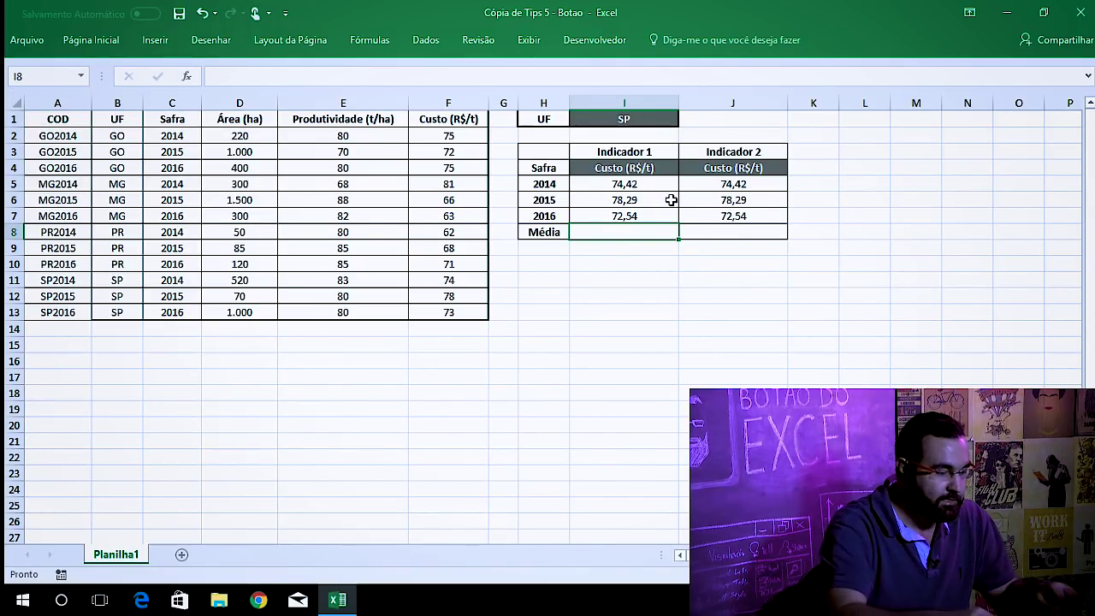
type("=")
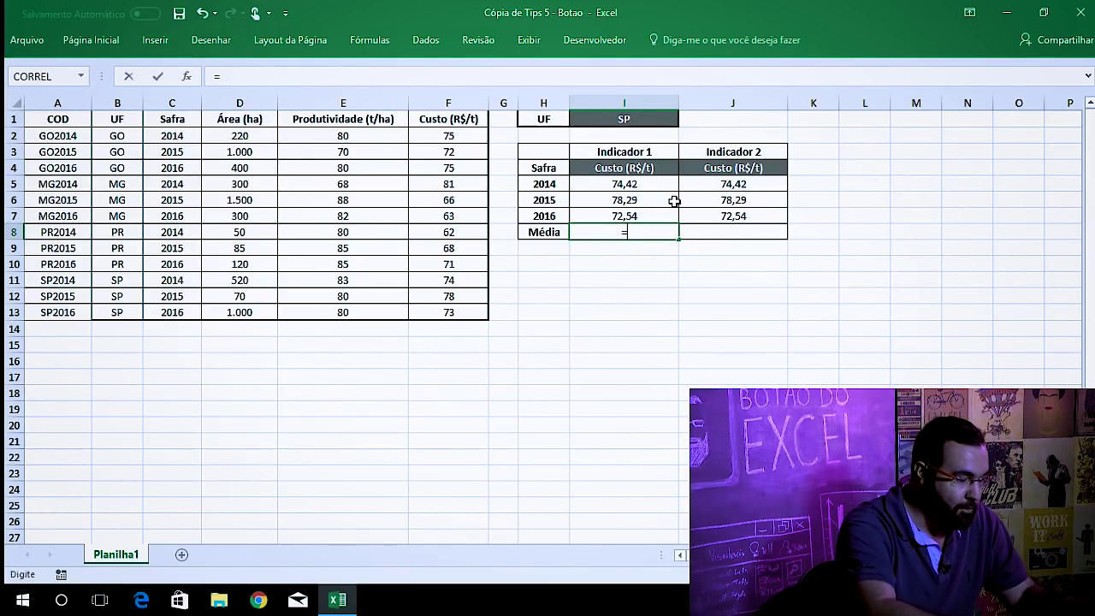
type("mé")
key("Tab")
key("Up")
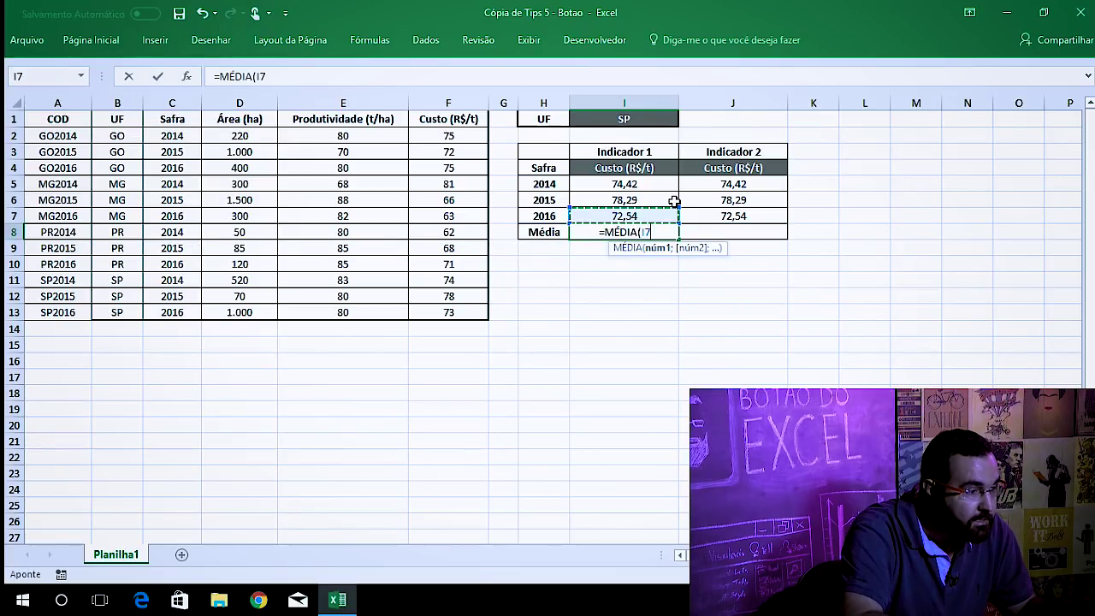
key("shift+Up")
key("shift+Up")
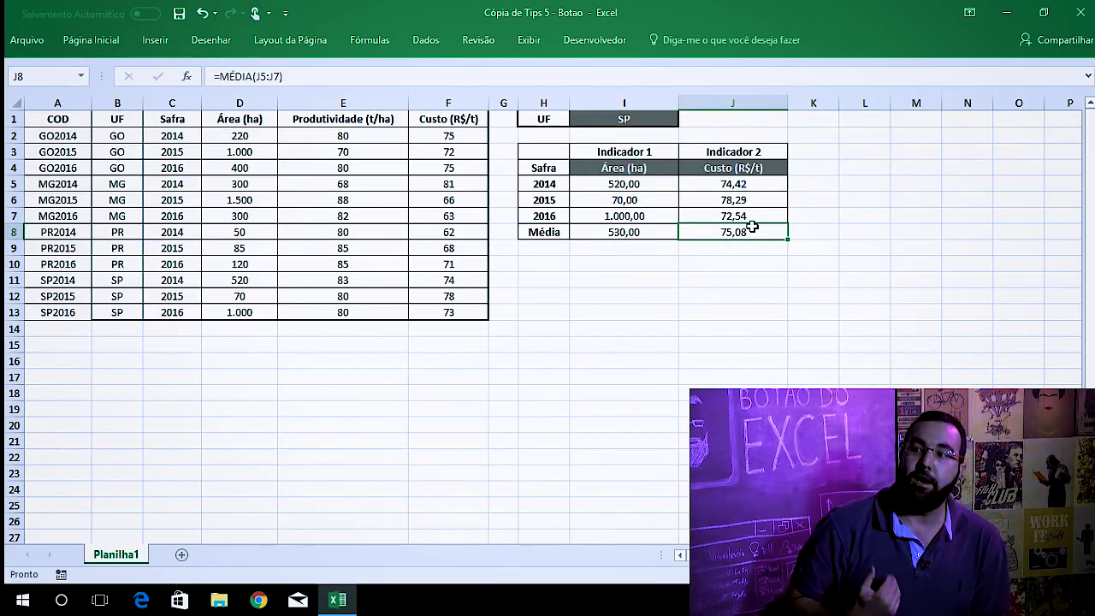
- Insert a column chart of I5:I8 and name its series from the I4 heading
left_click_drag(652, 185, 645, 231)
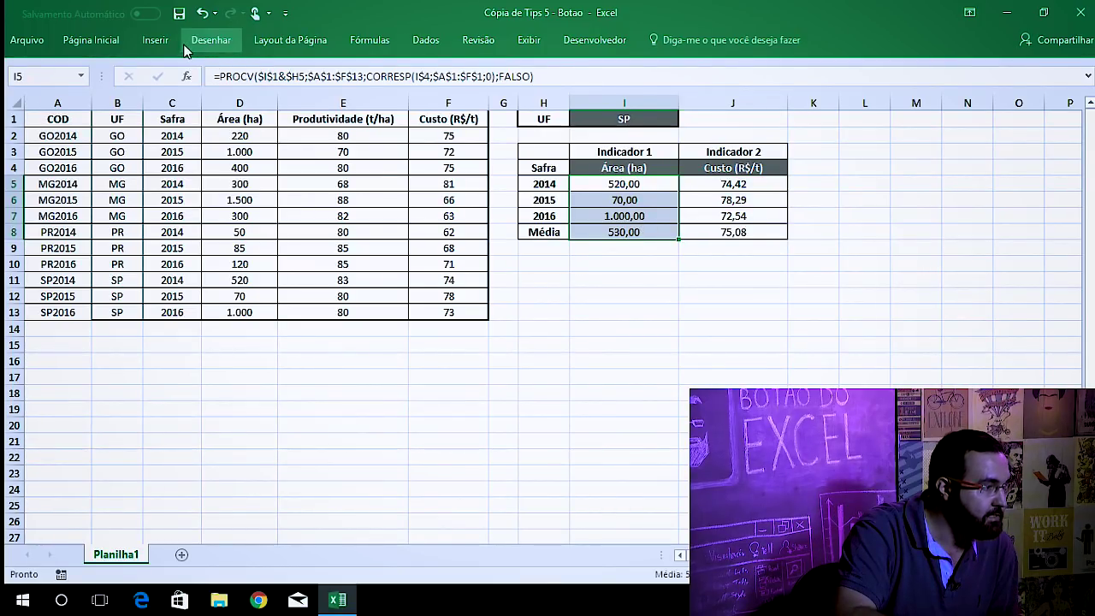
left_click(155, 40)
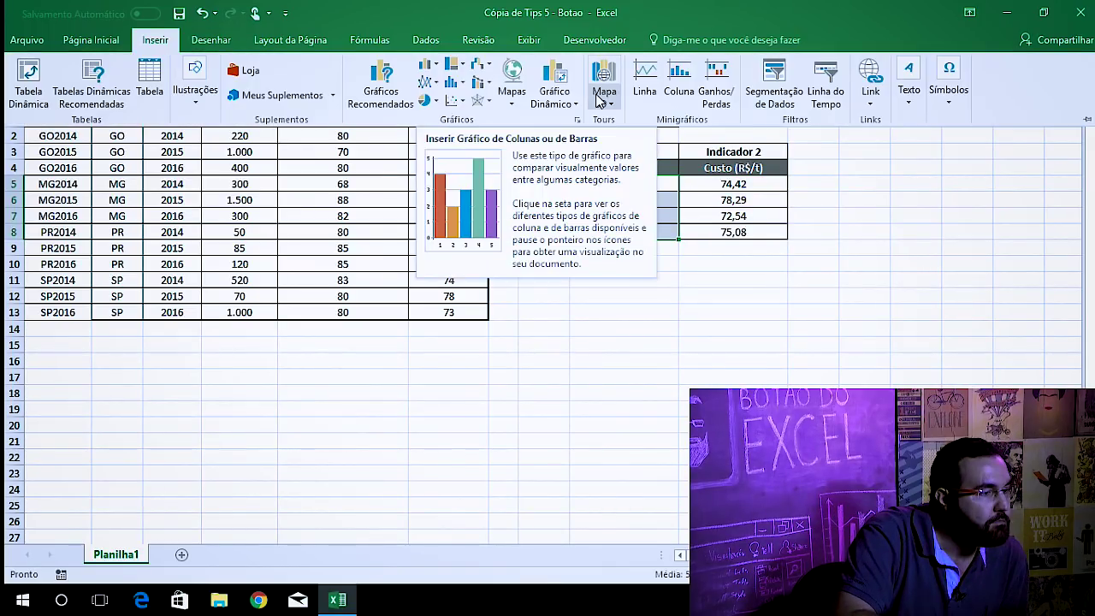
left_click(430, 69)
right_click(383, 236)
left_click(470, 414)
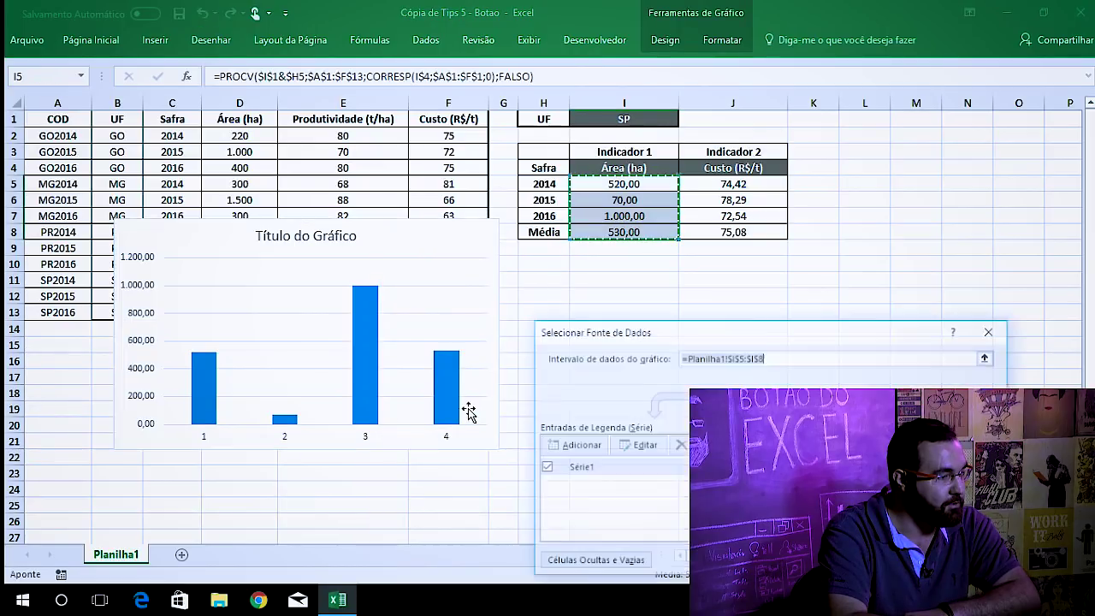
left_click(728, 373)
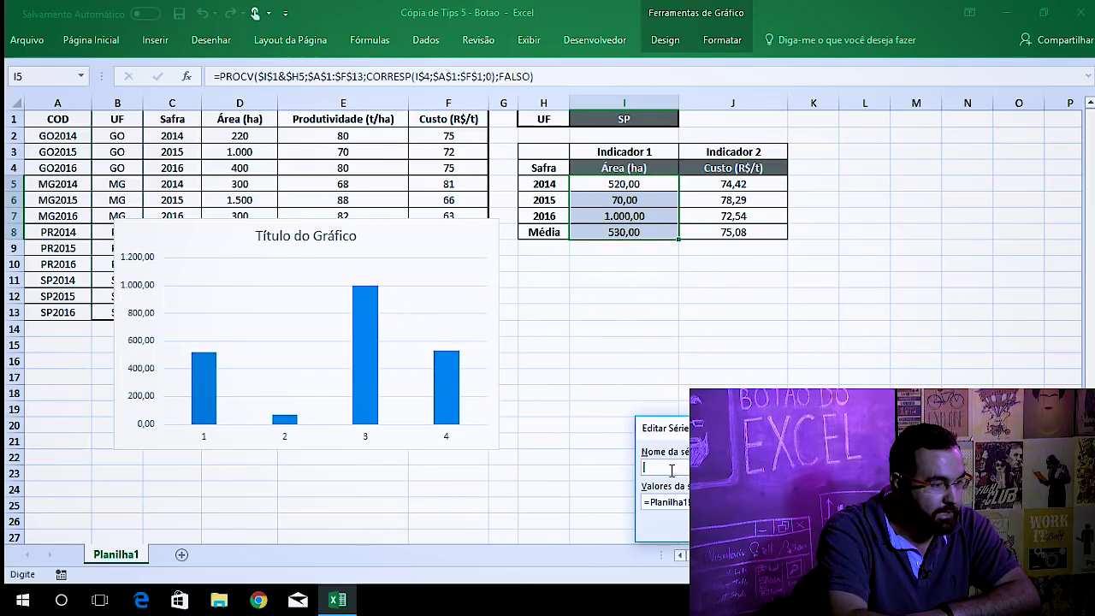
left_click(623, 168)
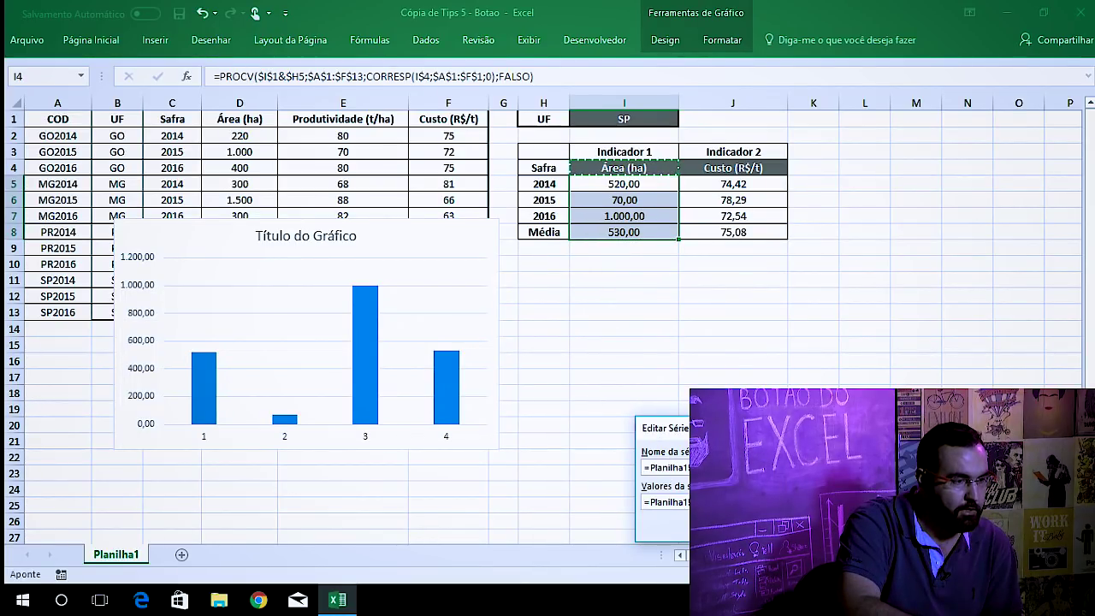
key("Return")
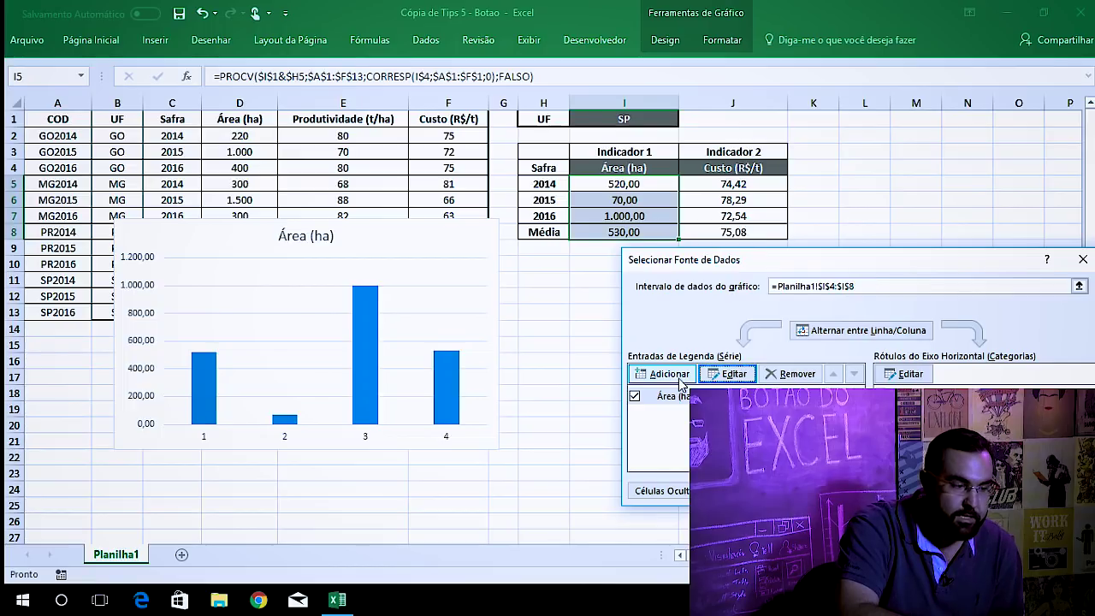
- Add a second Custo (R$/t) series named from J4 with values J5:J8
left_click(680, 376)
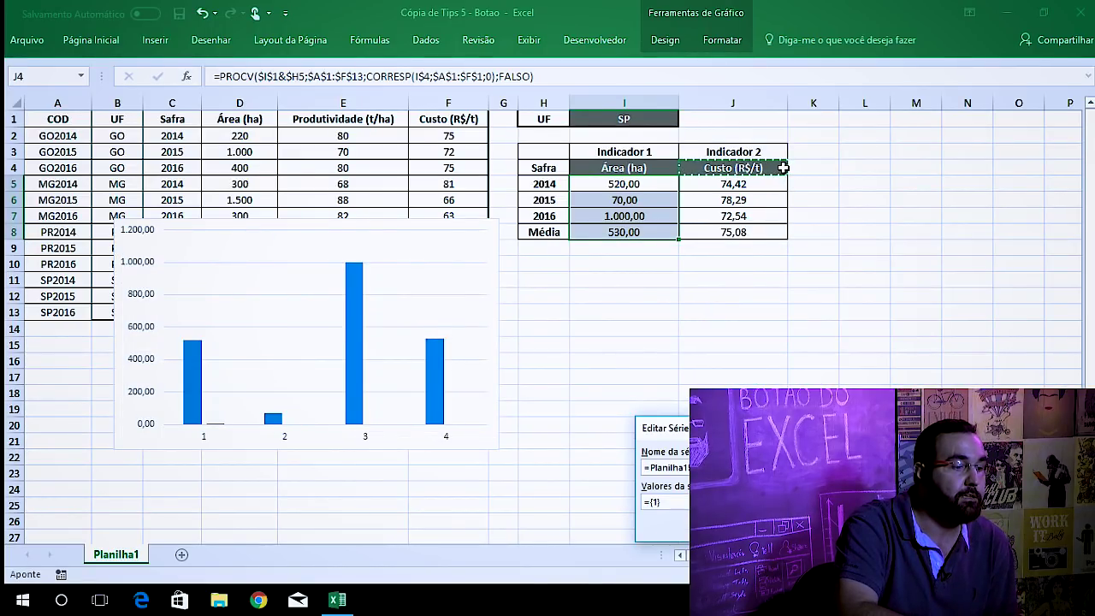
left_click(623, 184)
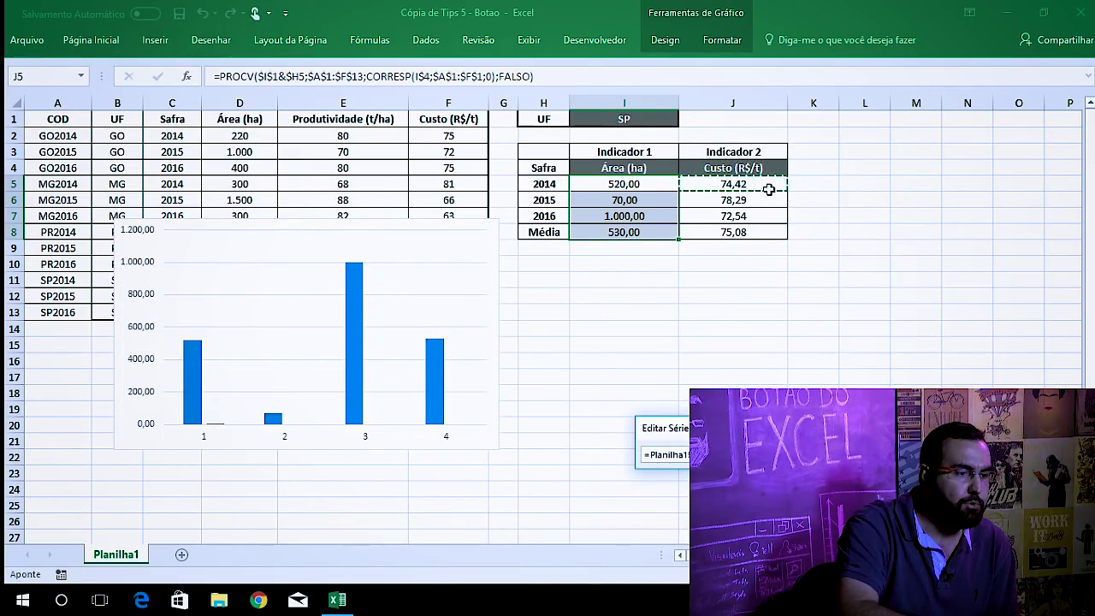
key("Return")
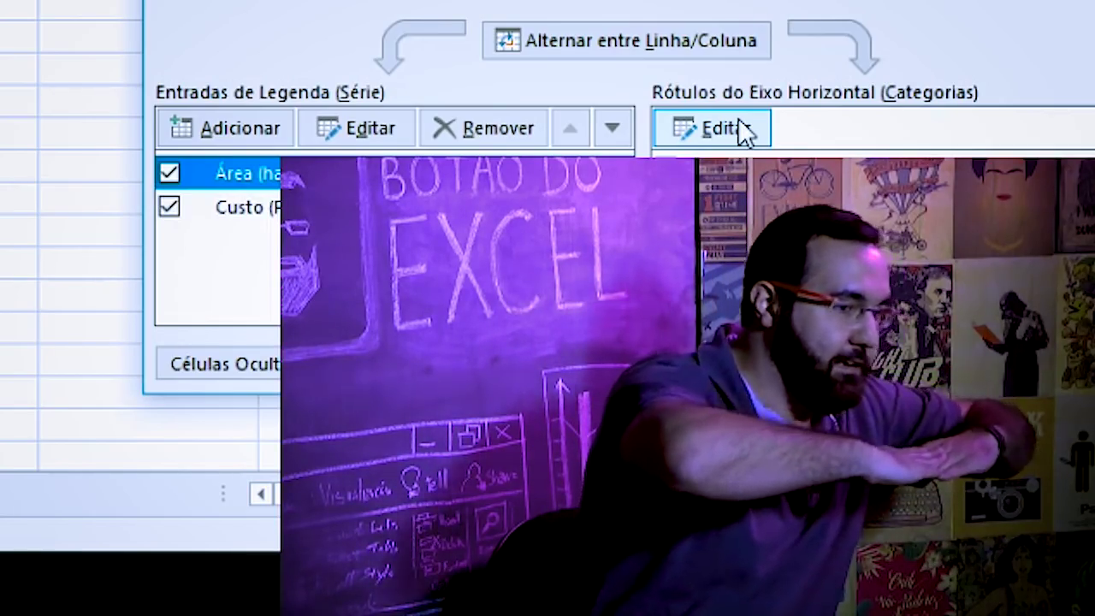
- Use H5:H8 (2014, 2015, 2016, Média) as category labels, then reset Indicador 1 to Área (ha)
left_click(738, 124)
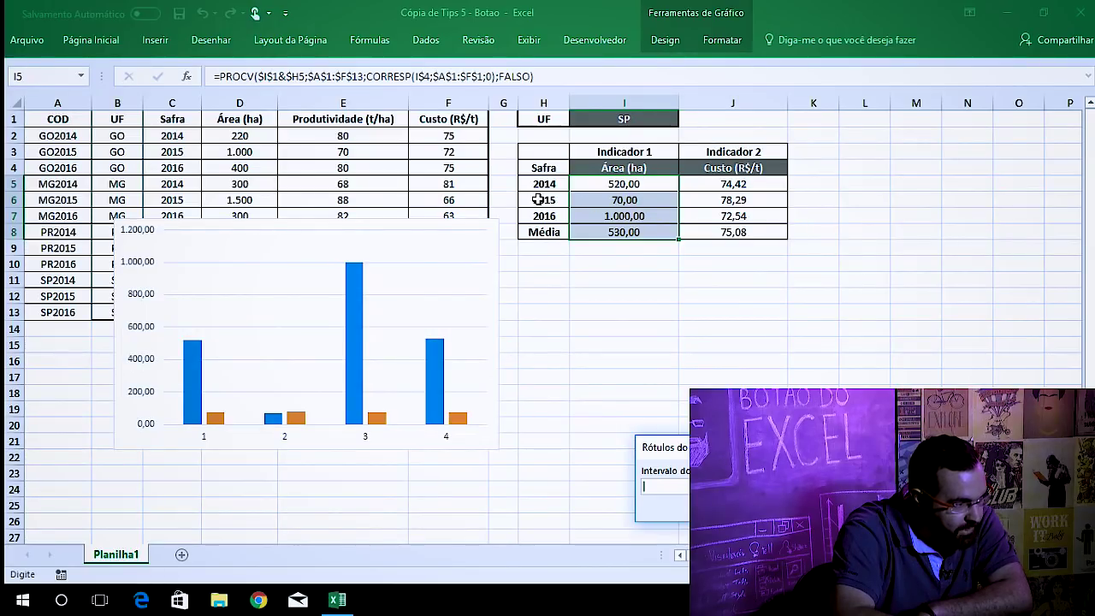
left_click_drag(548, 184, 544, 232)
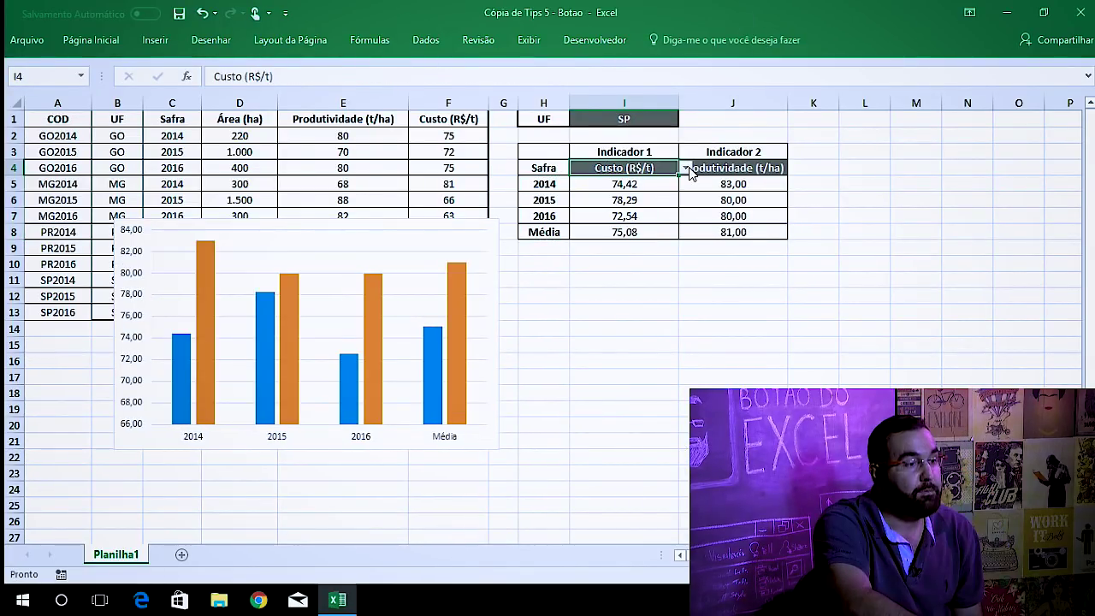
left_click(685, 167)
left_click(682, 181)
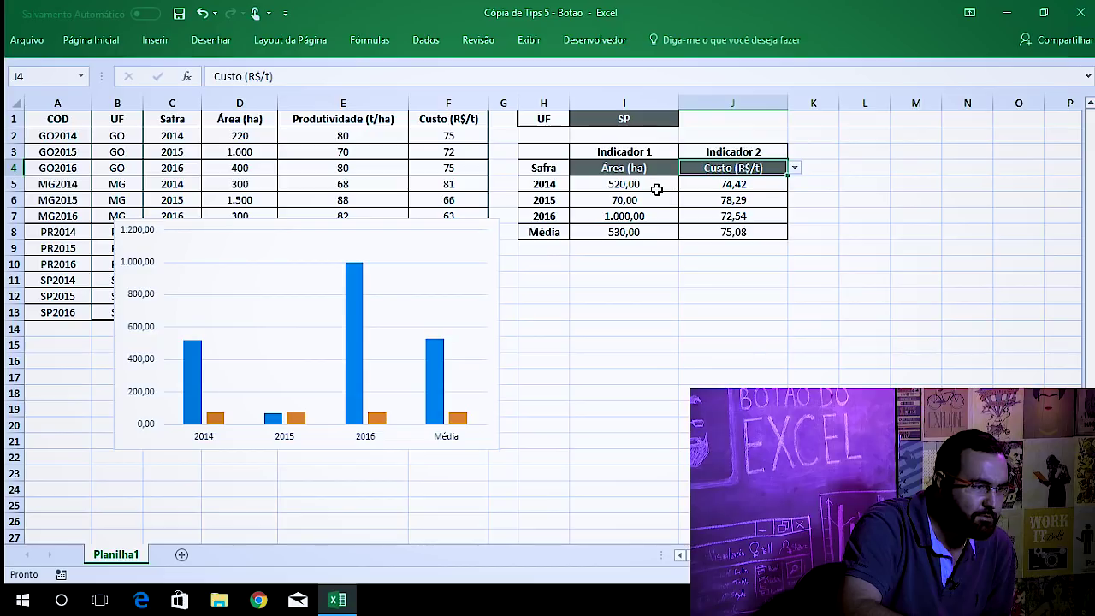
left_click_drag(431, 394, 454, 406)
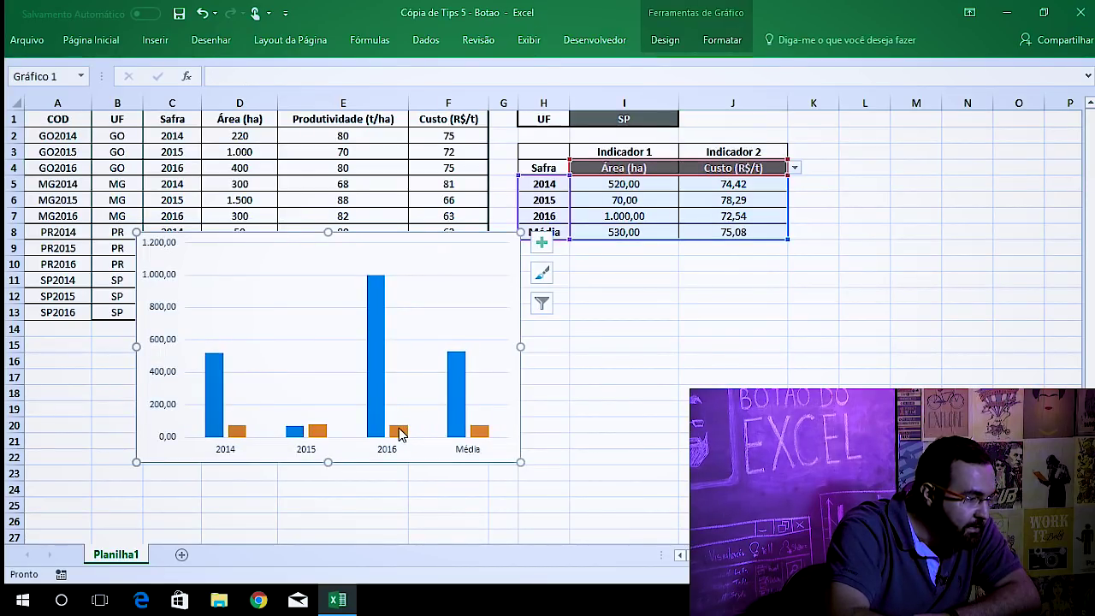
- Plot the Custo (R$/t) series on the secondary axis
left_click(400, 434)
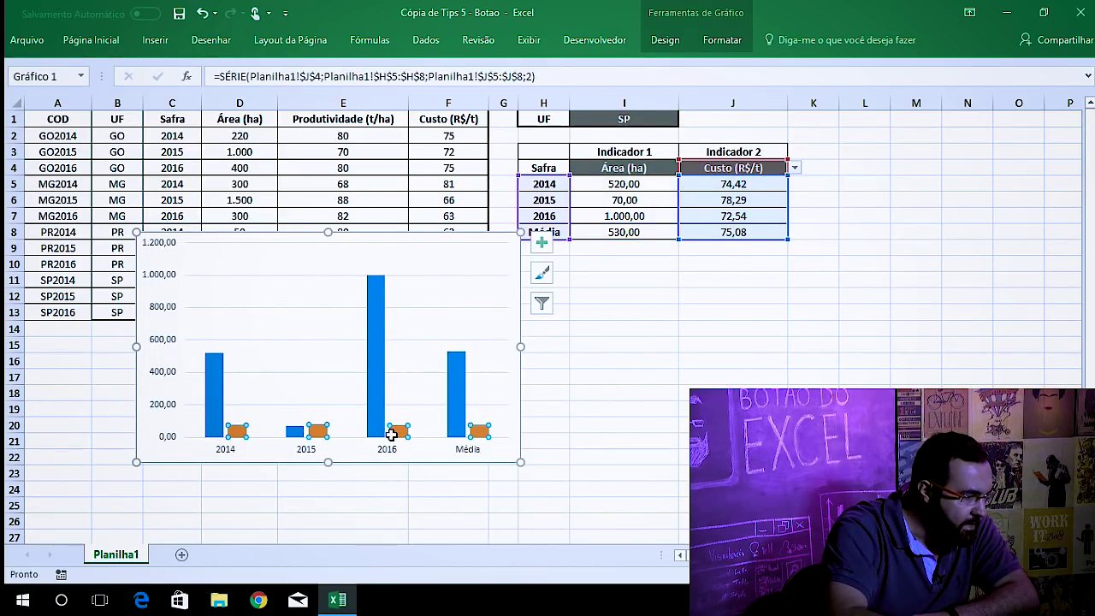
right_click(401, 433)
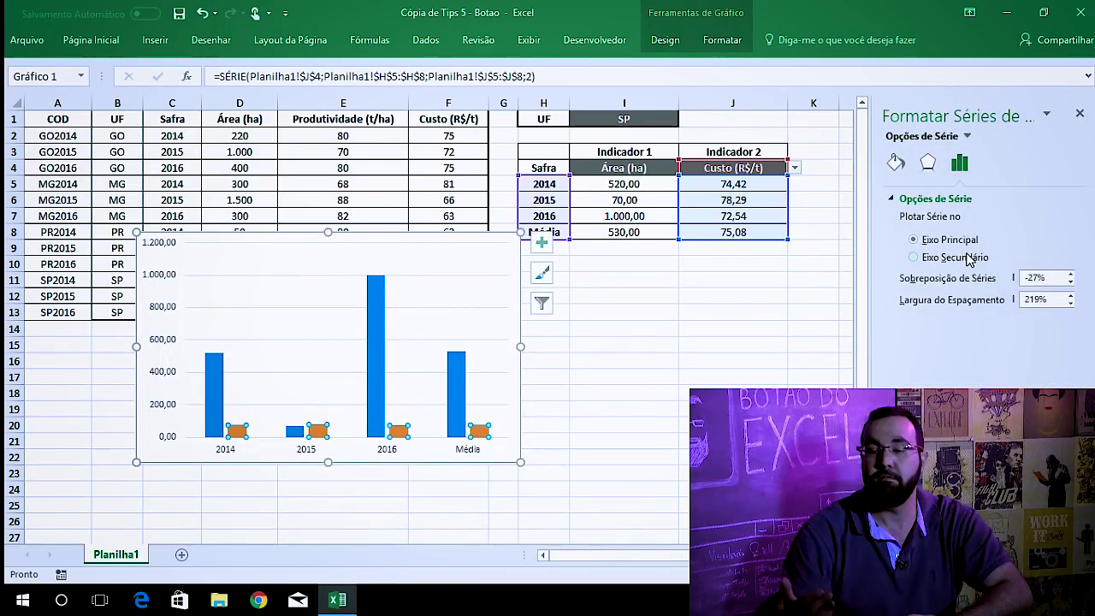
left_click(954, 257)
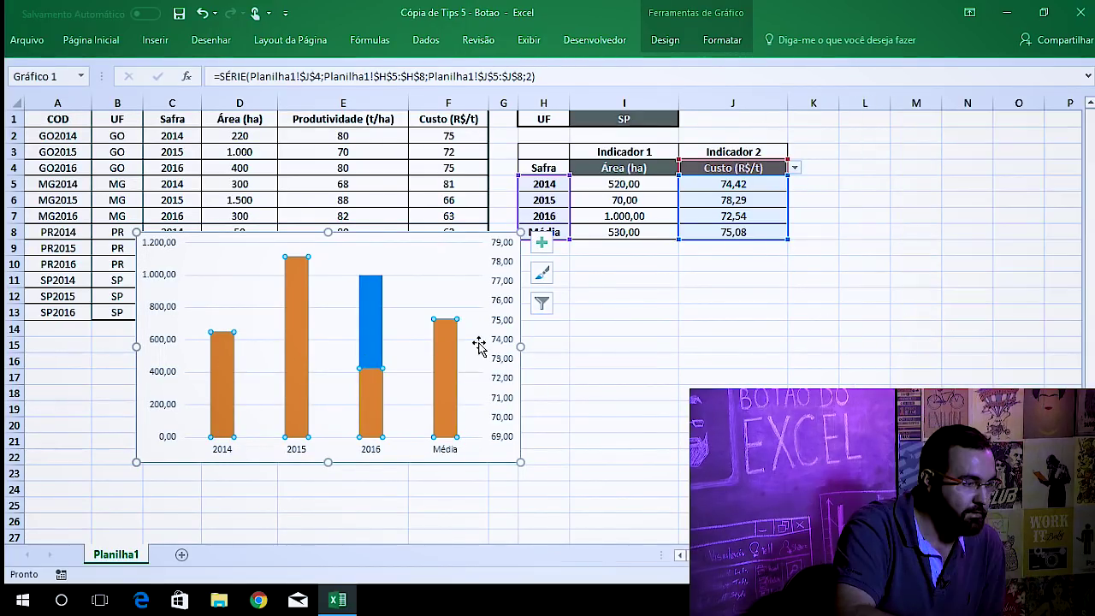
- Change the chart to a combo type with Custo (R$/t) drawn as a line
left_click(665, 43)
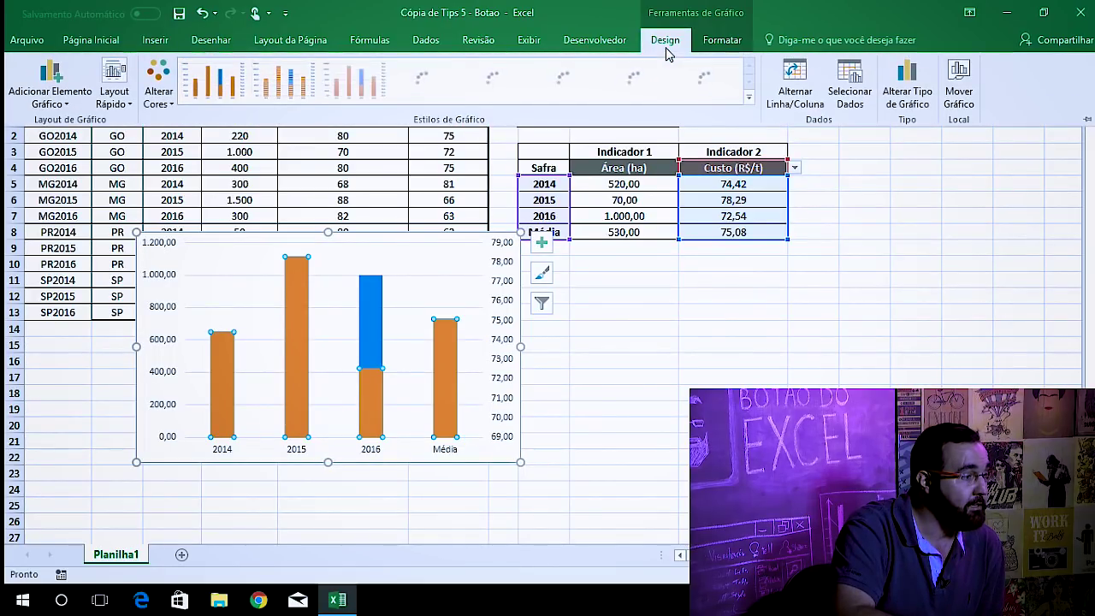
left_click(908, 97)
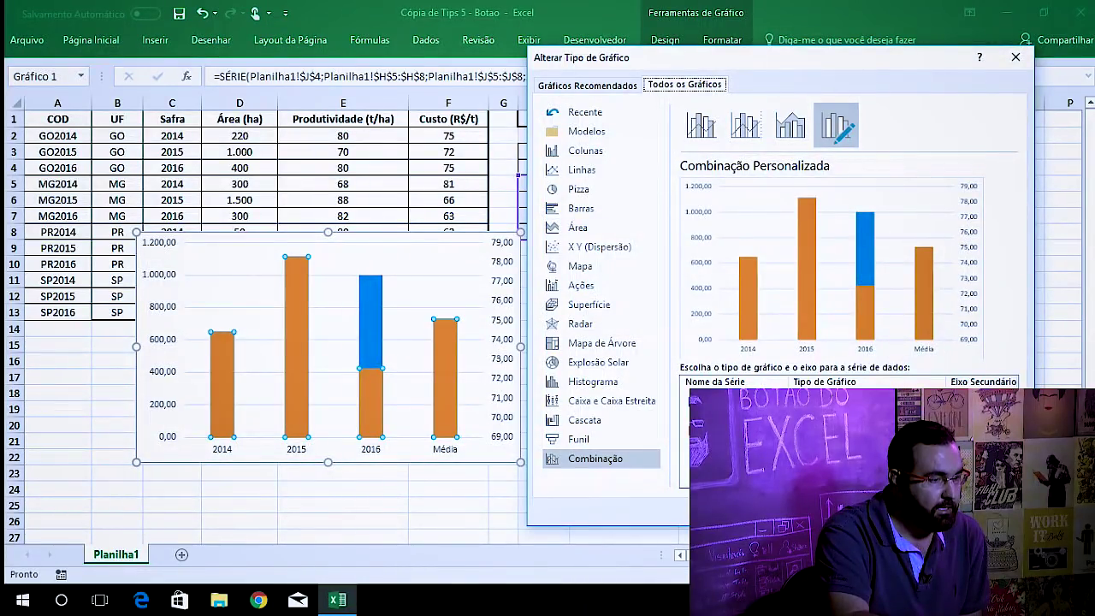
left_click(992, 400)
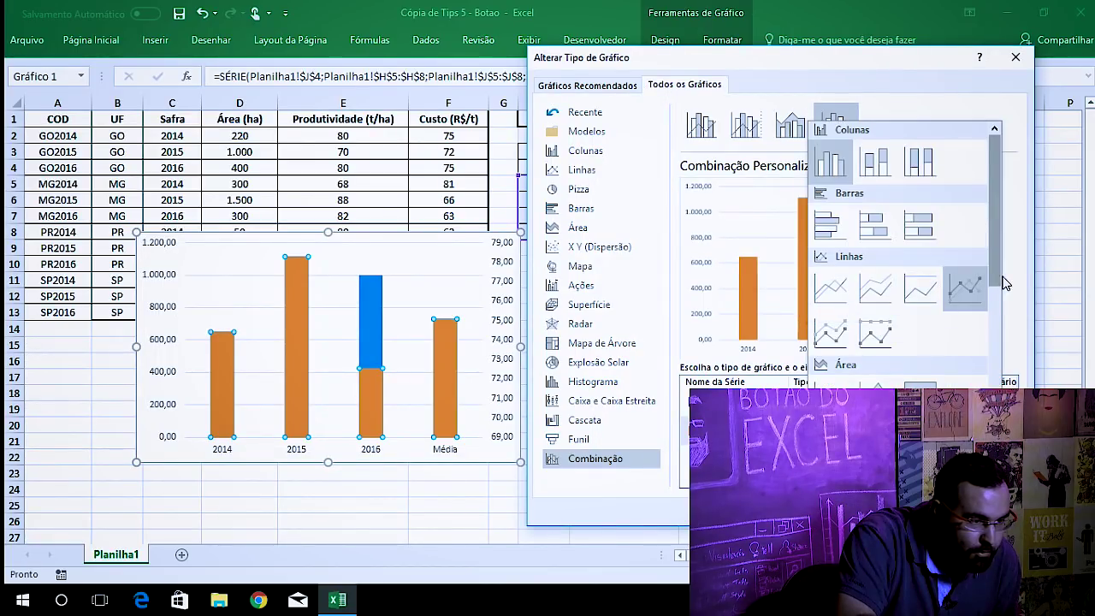
left_click(830, 286)
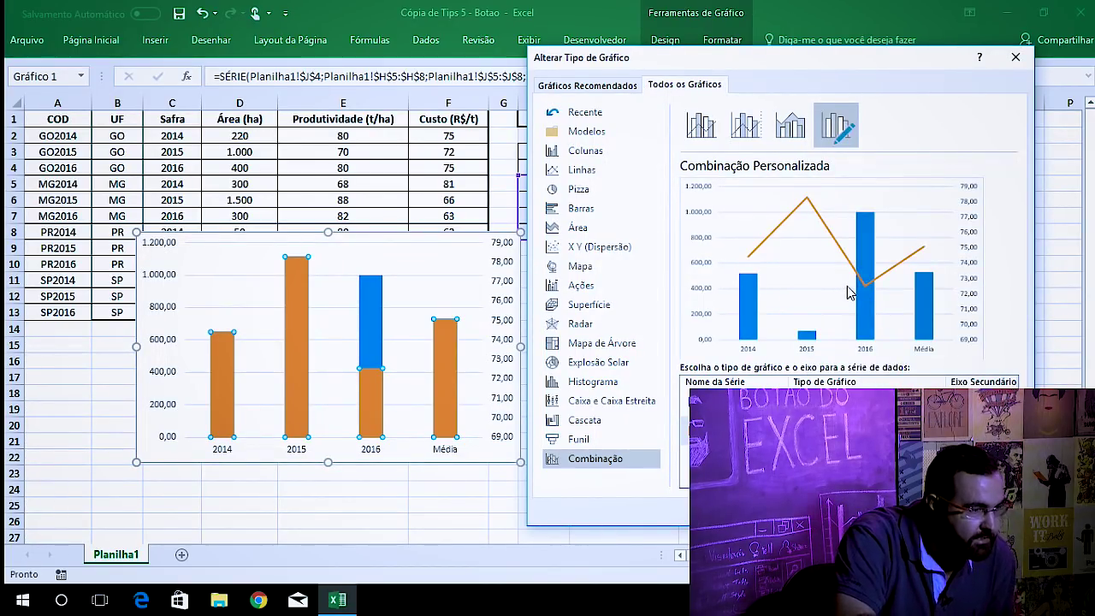
left_click(935, 511)
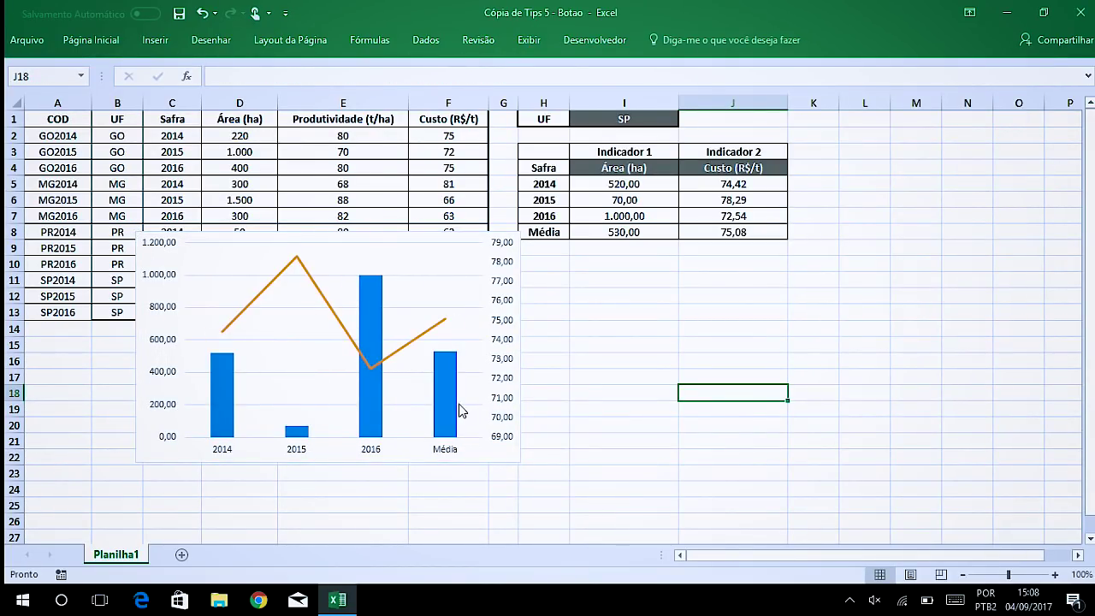
- Set Indicador 2 to Produtividade (t/ha) and Indicador 1 to Custo (R$/t)
left_click(624, 167)
left_click(732, 168)
left_click(794, 167)
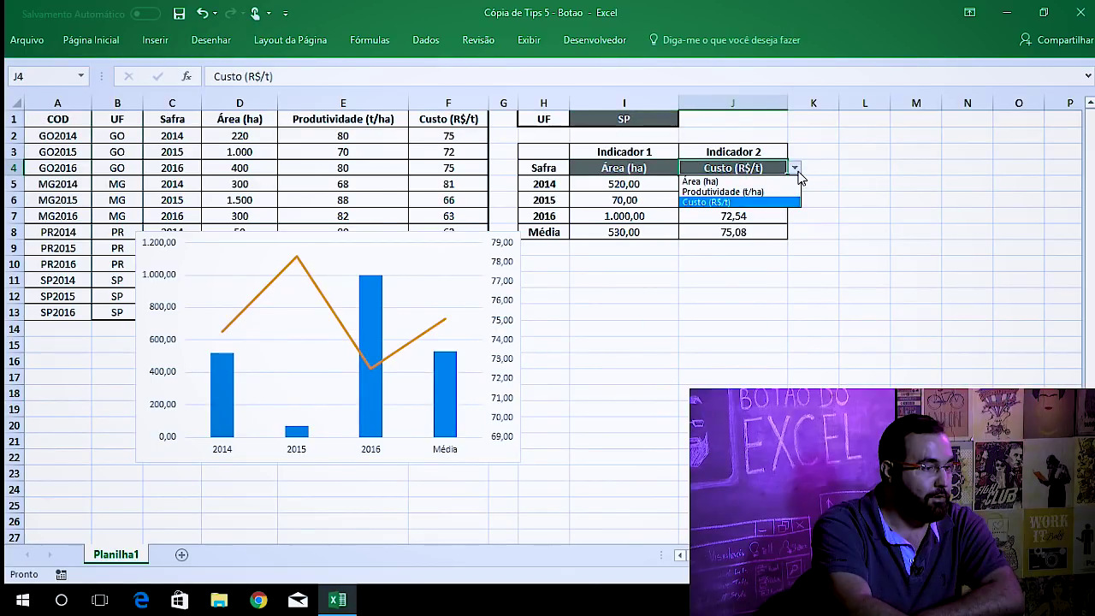
left_click(787, 197)
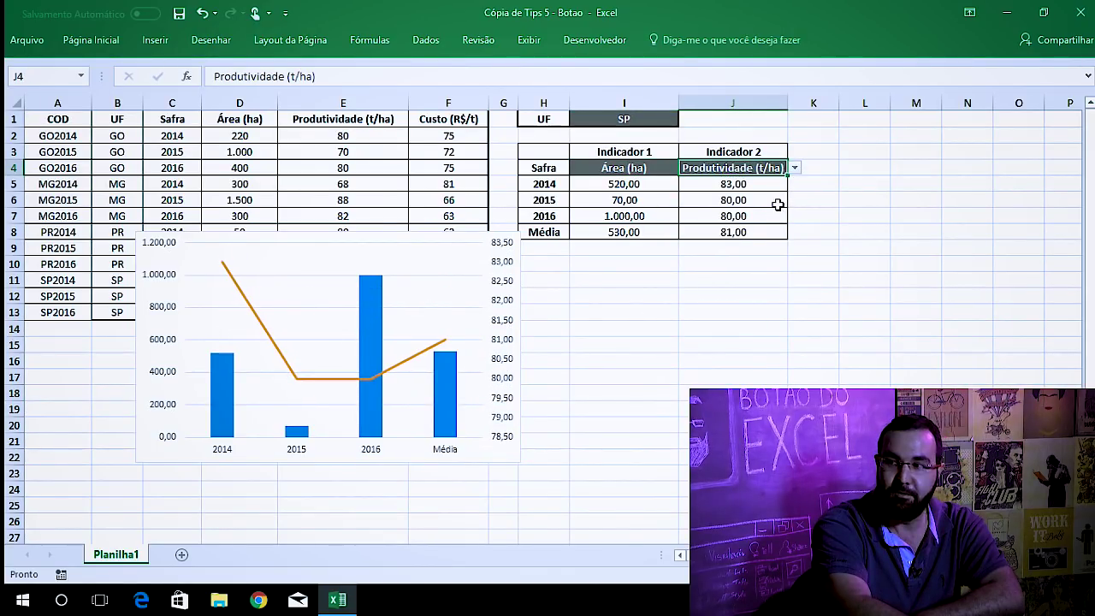
left_click(642, 168)
left_click(684, 168)
left_click(655, 211)
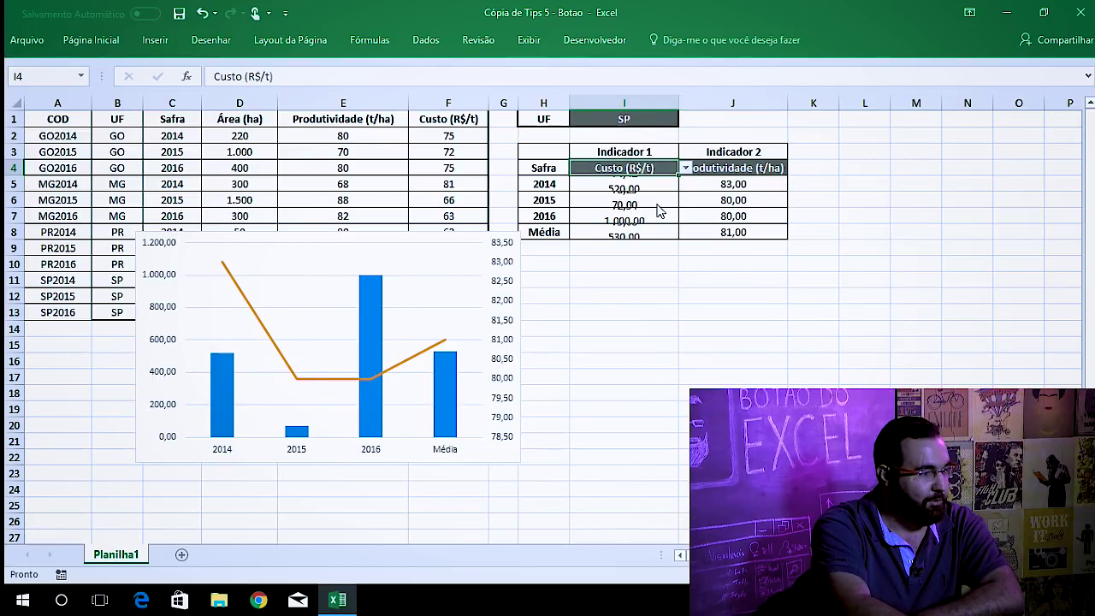
- Switch the UF in I1 to PR
left_click(623, 119)
left_click(685, 119)
left_click(679, 154)
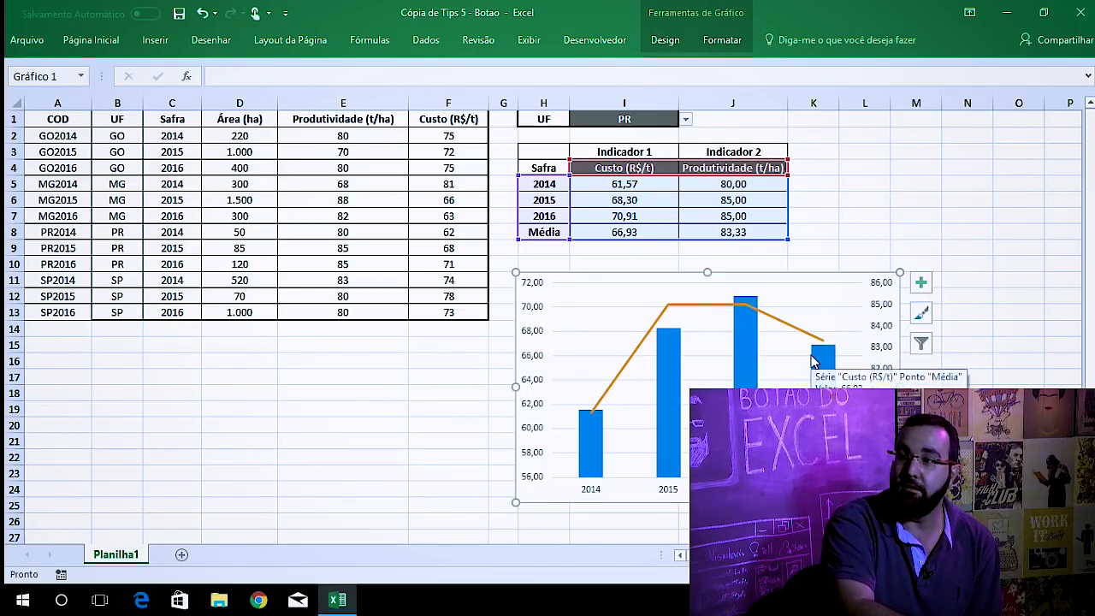
left_click(663, 41)
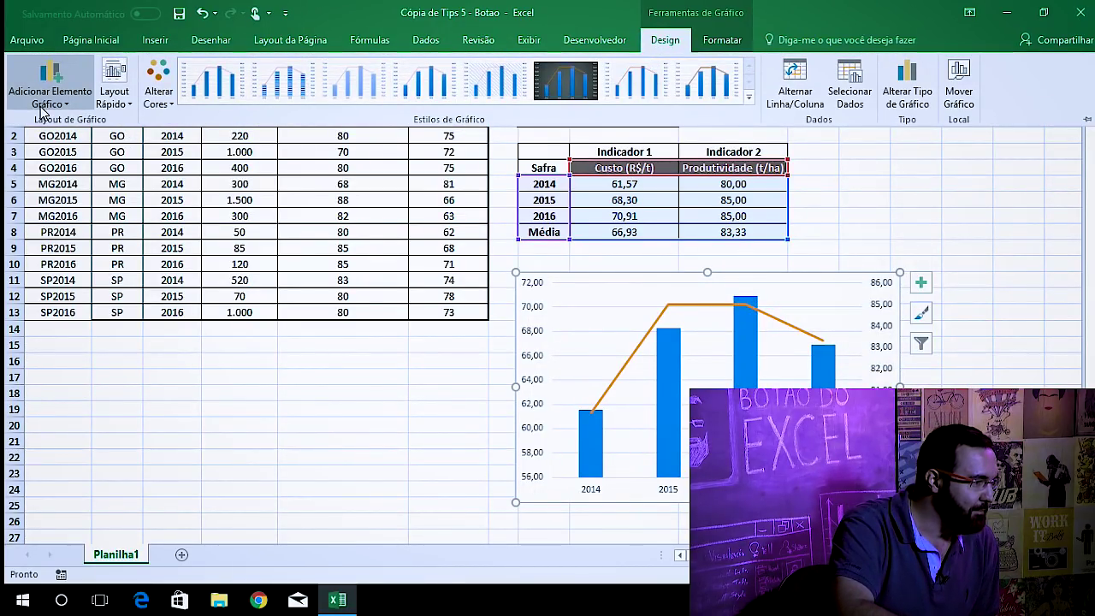
- Add a chart title above the chart plus primary and secondary vertical axis titles
left_click(42, 102)
mouse_move(70, 159)
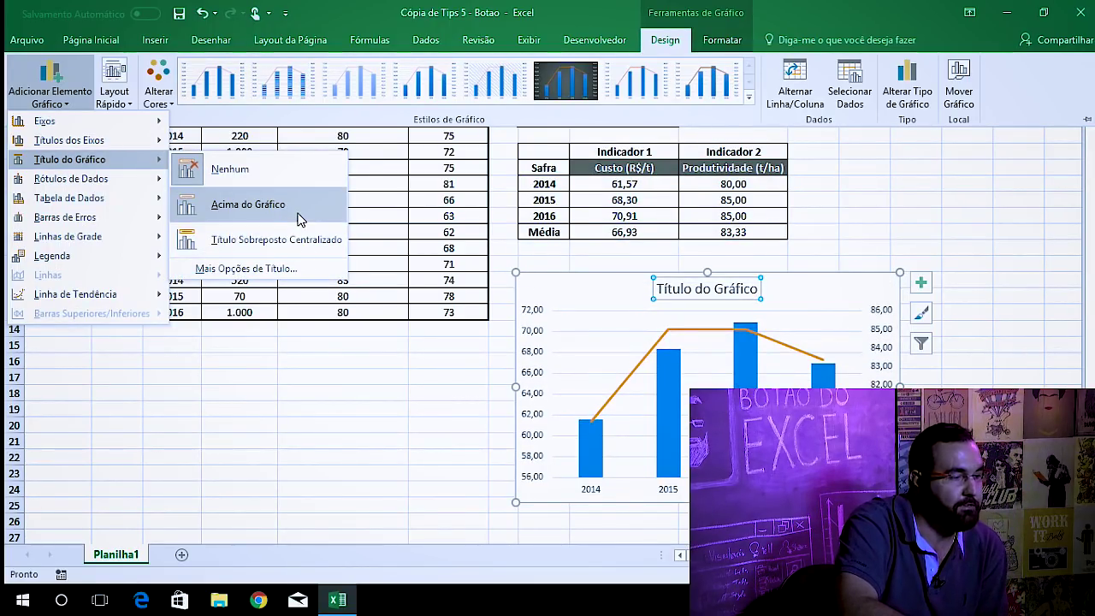
left_click(299, 205)
left_click(49, 89)
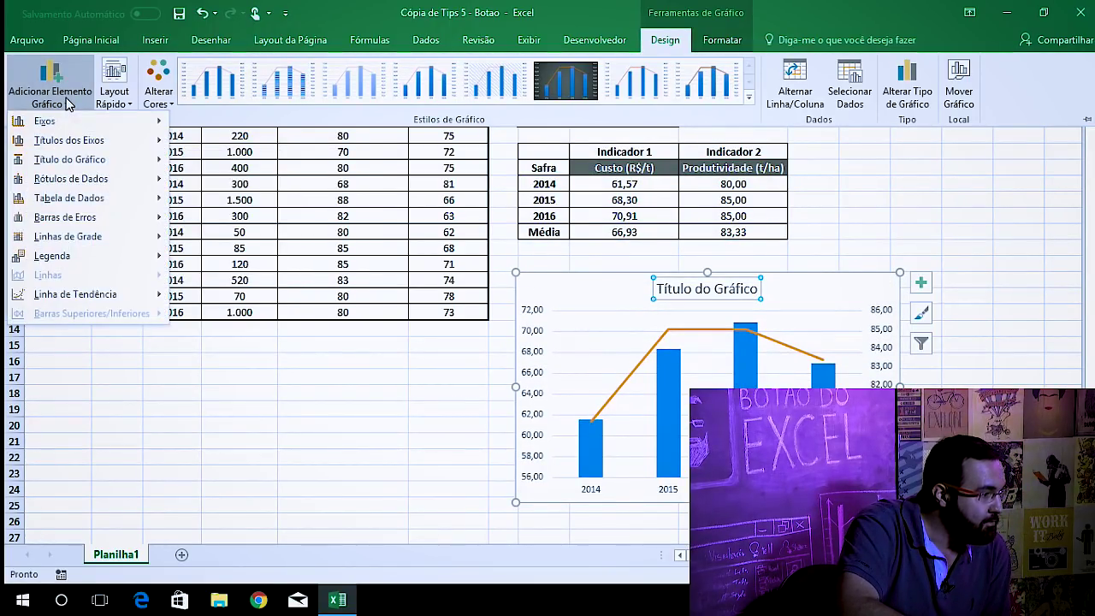
mouse_move(70, 140)
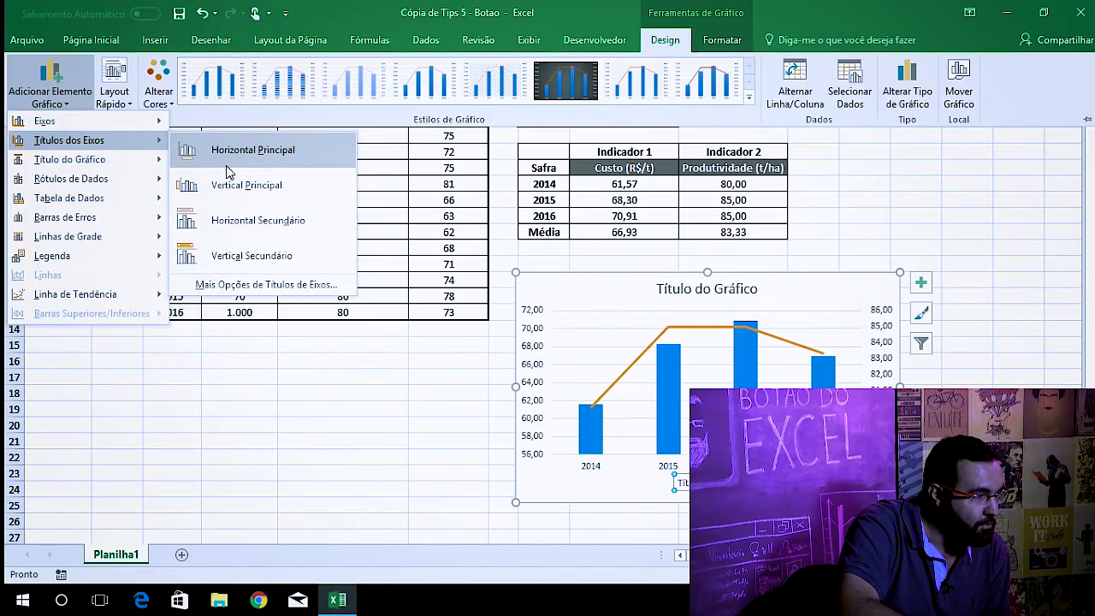
left_click(238, 187)
left_click(50, 90)
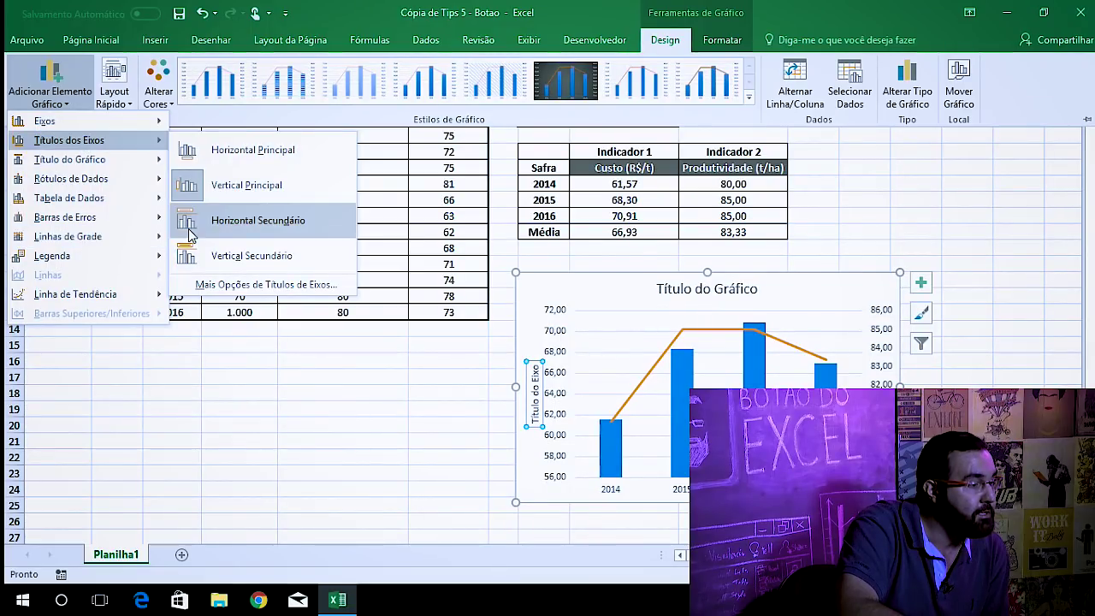
left_click(240, 258)
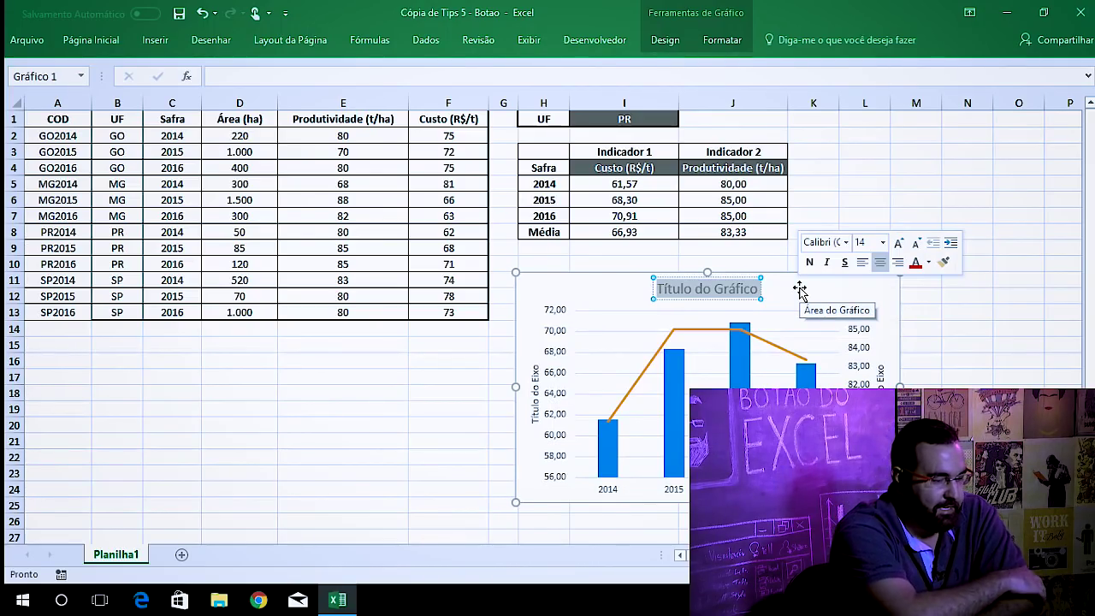
- Link the chart title to the UF cell I1 so it reads PR
type("=")
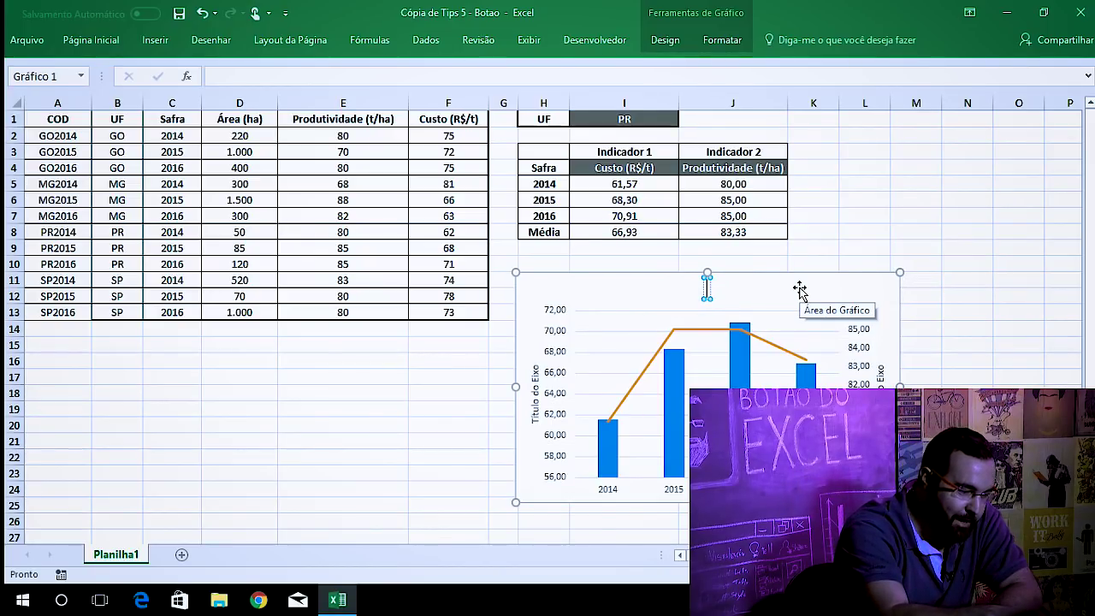
left_click(652, 125)
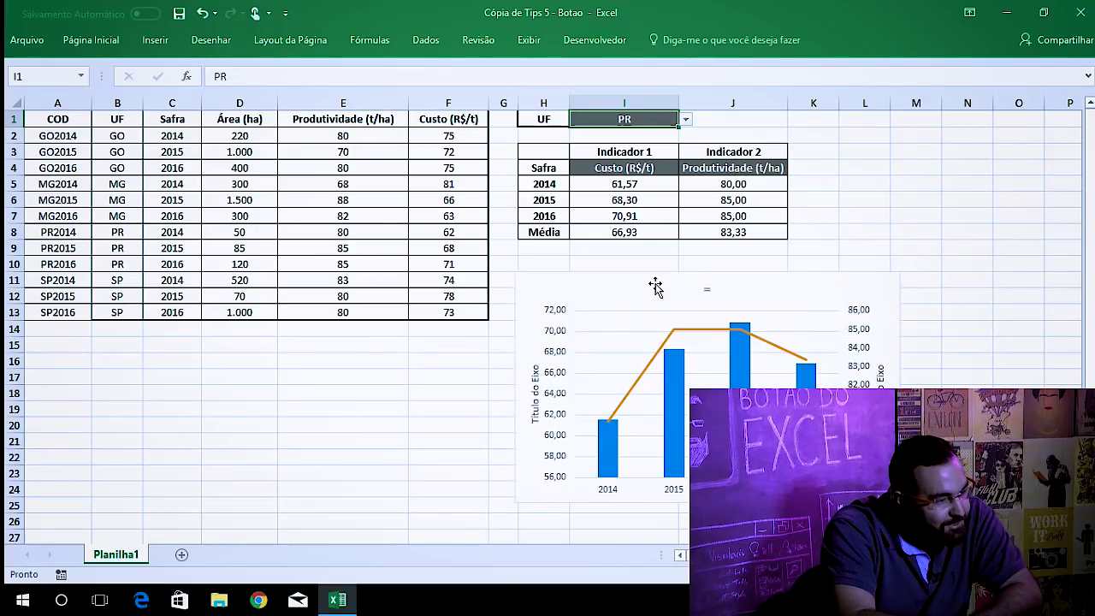
left_click(878, 248)
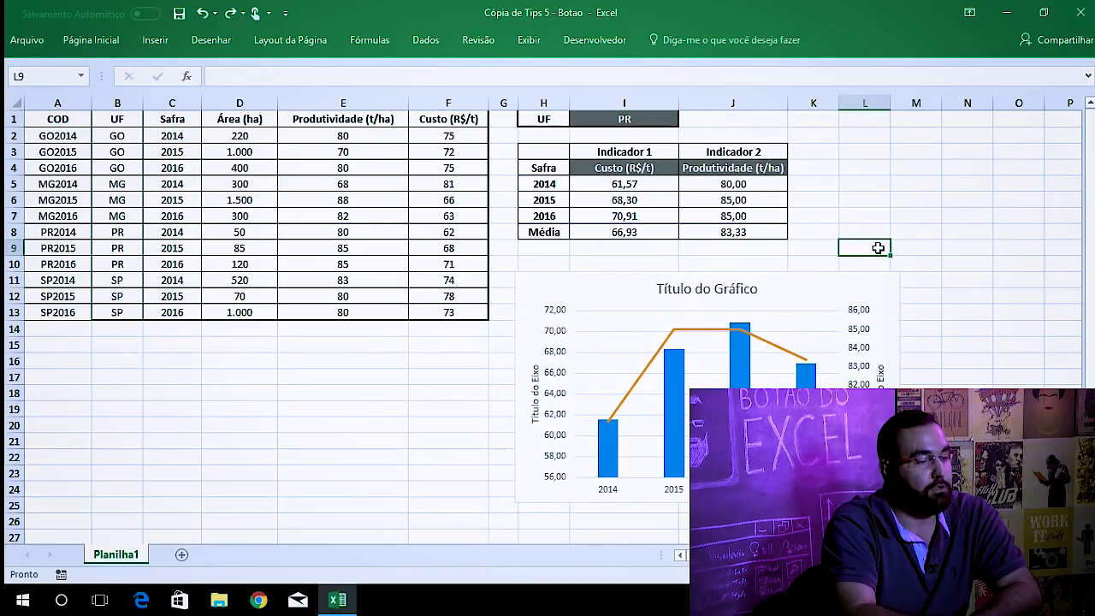
left_click(743, 282)
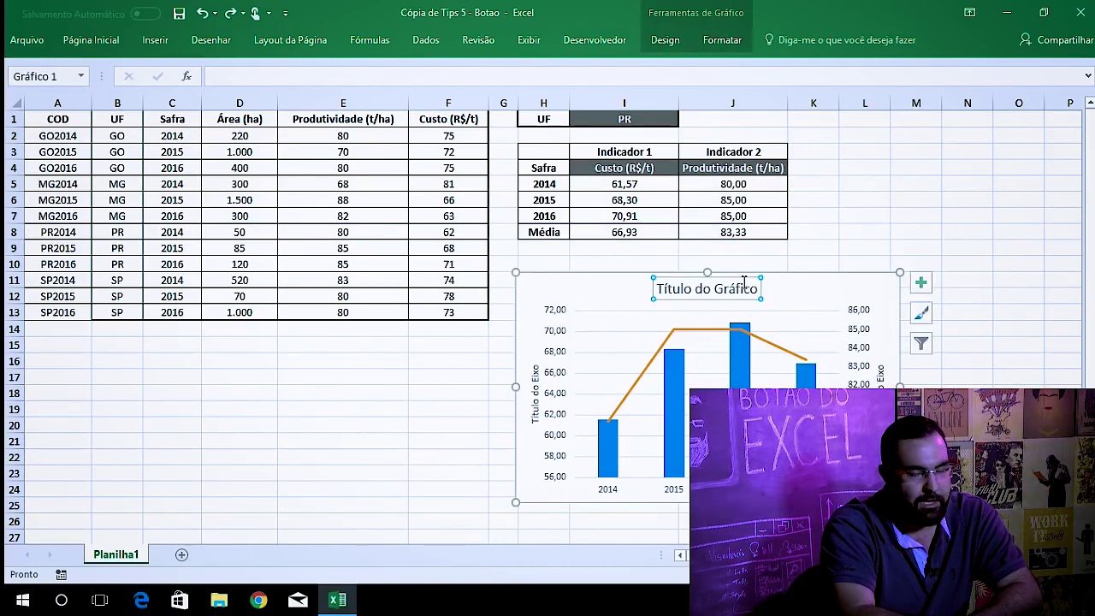
left_click(279, 79)
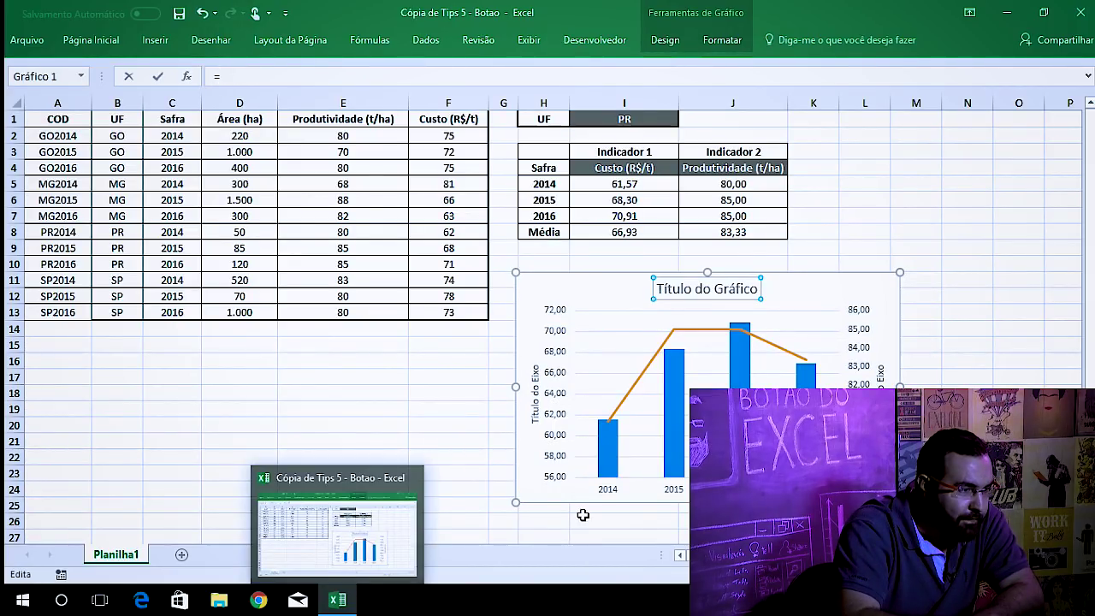
type("=")
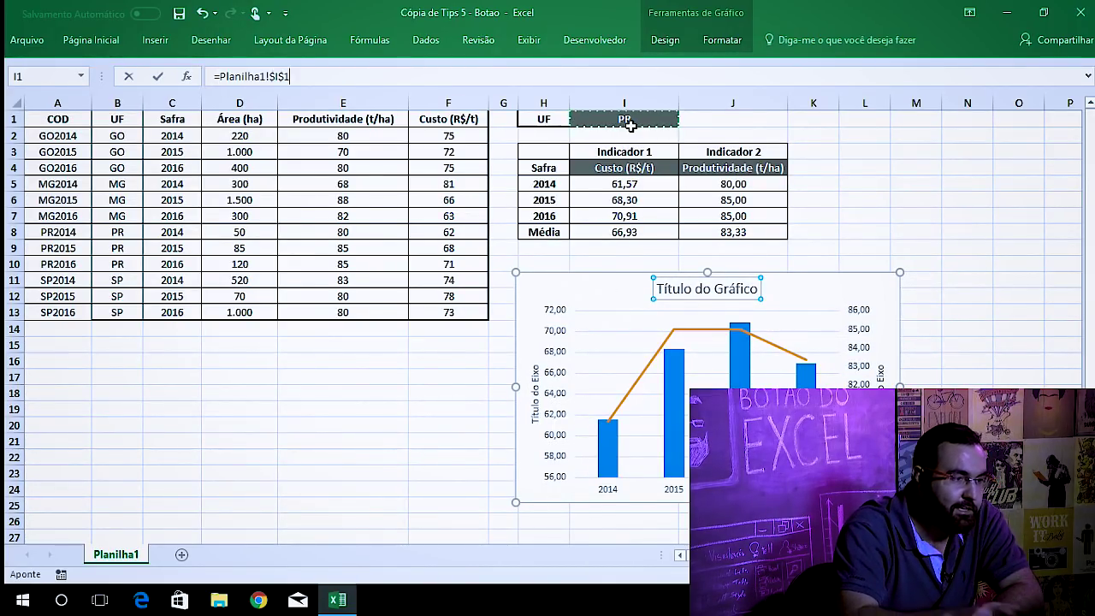
key("Return")
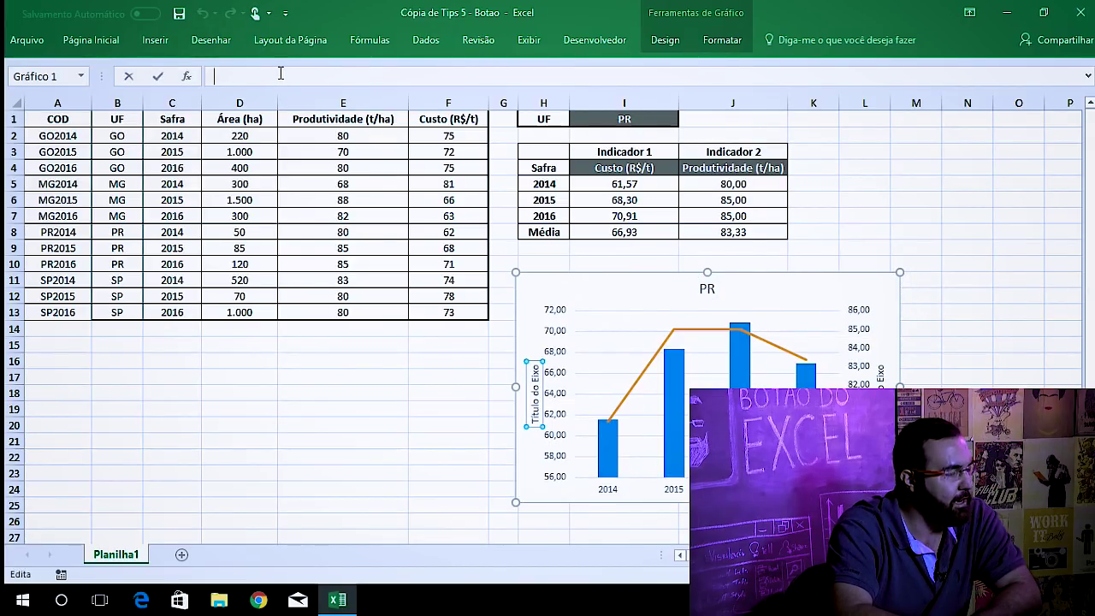
- Link the axis titles to the I4 and J4 indicator headers, then select UF cell I1
type("=")
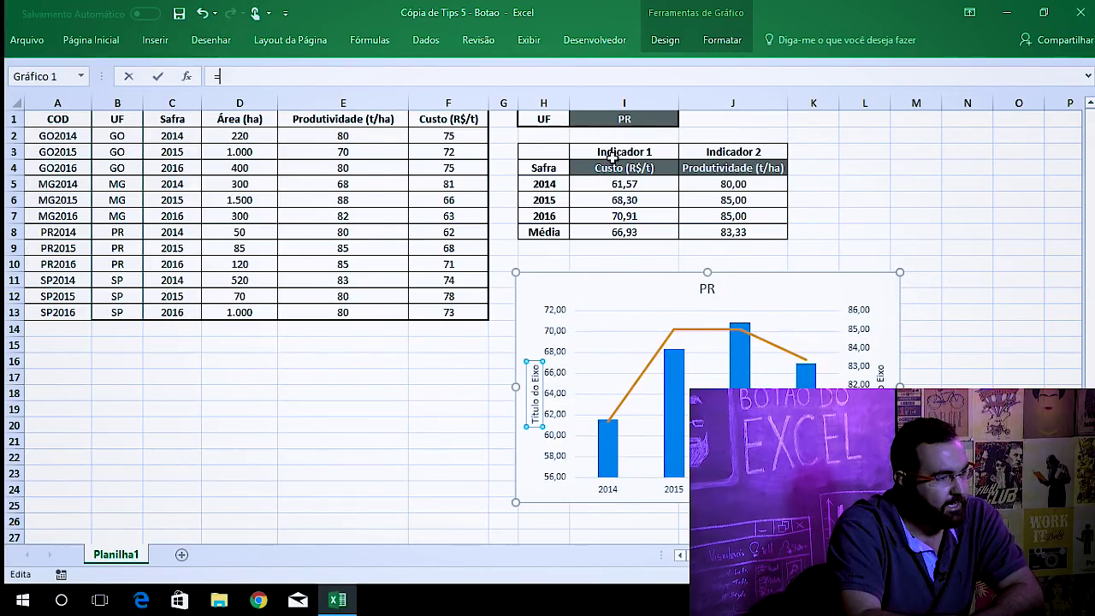
left_click(613, 162)
key("Return")
left_click(727, 167)
key("Return")
left_click(827, 170)
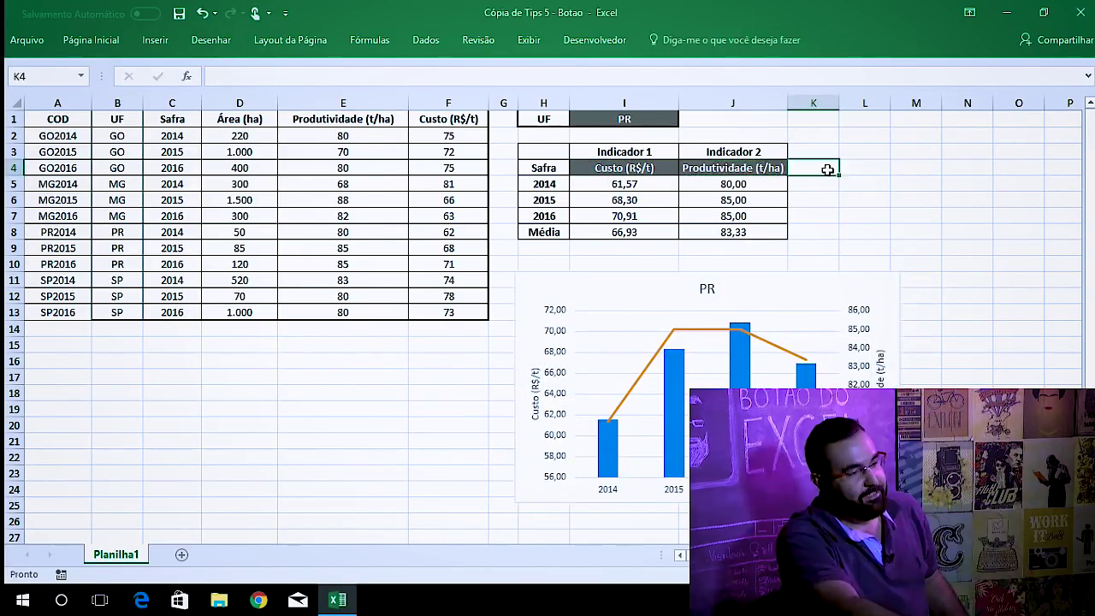
left_click(676, 119)
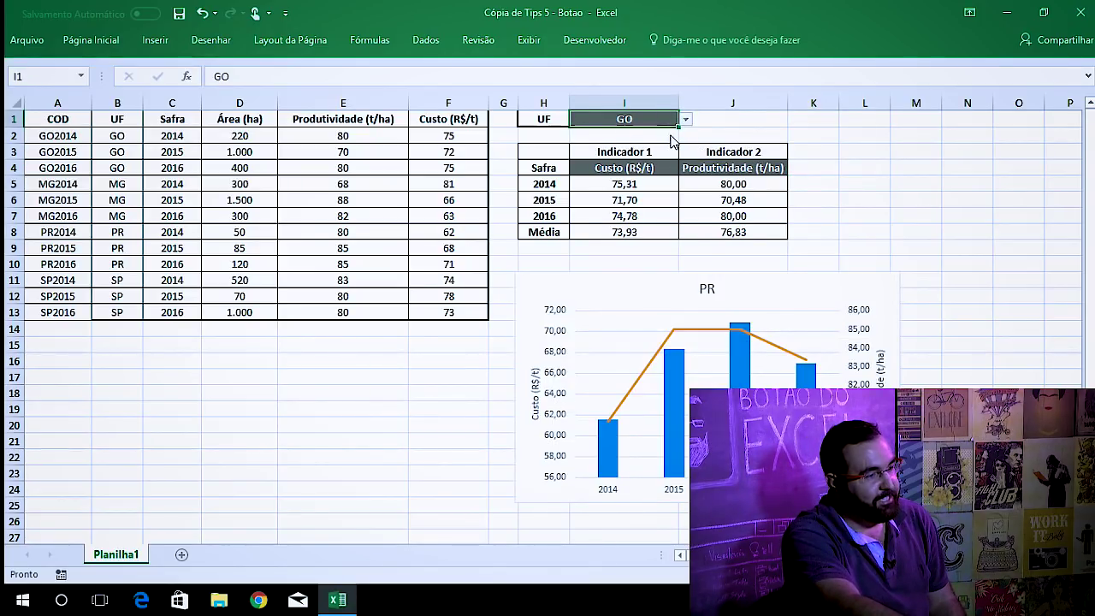